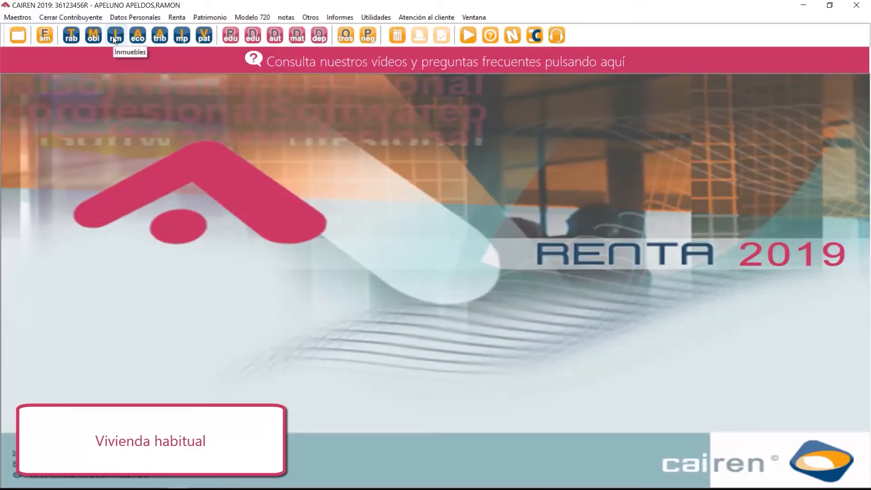
Open the second listed property from the real estate records and set its use to 0 - Domicilio actual del contribuyente.
{"action": "left_click", "coordinate": [115, 36]}
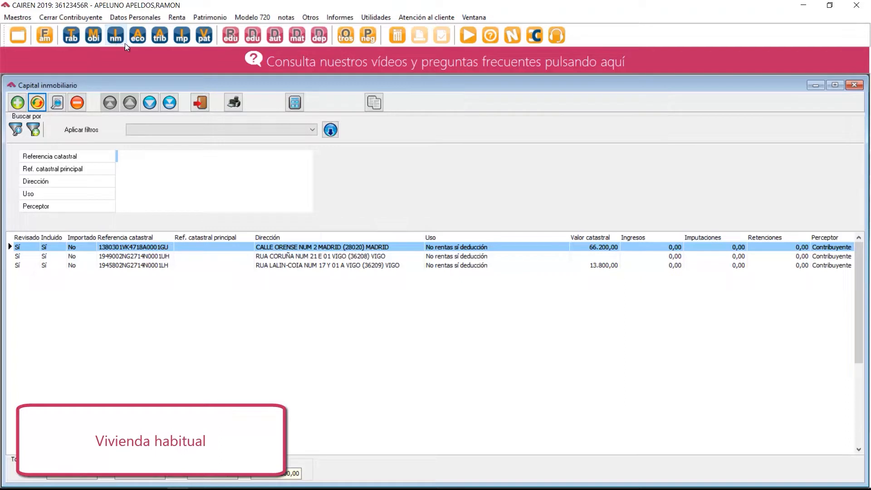
{"action": "double_click", "coordinate": [277, 256]}
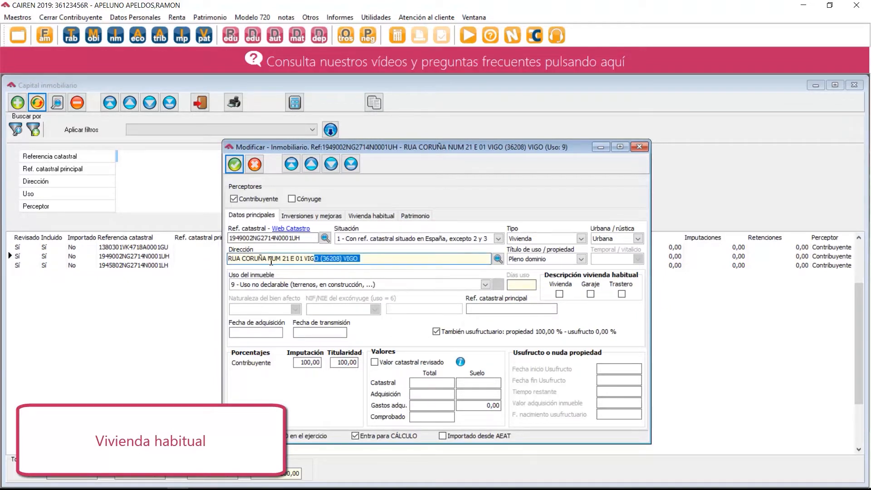
{"action": "left_click_drag", "start_coordinate": [365, 260], "coordinate": [224, 259]}
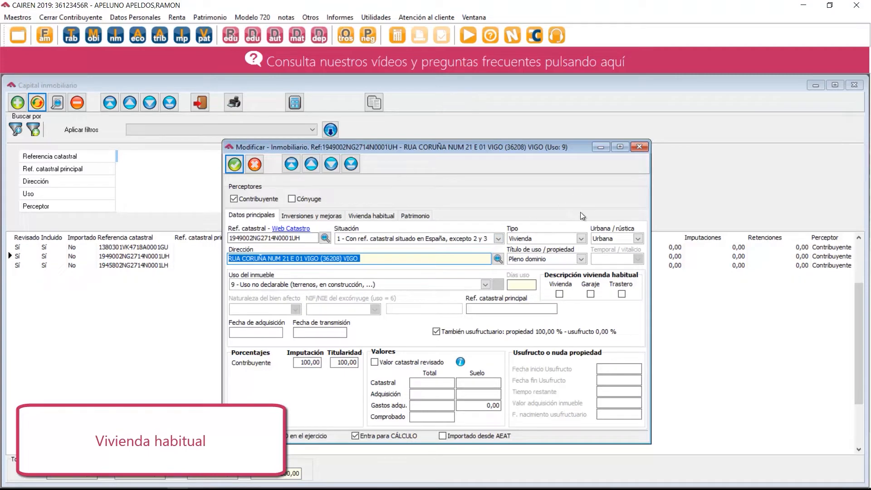
{"action": "left_click", "coordinate": [247, 284]}
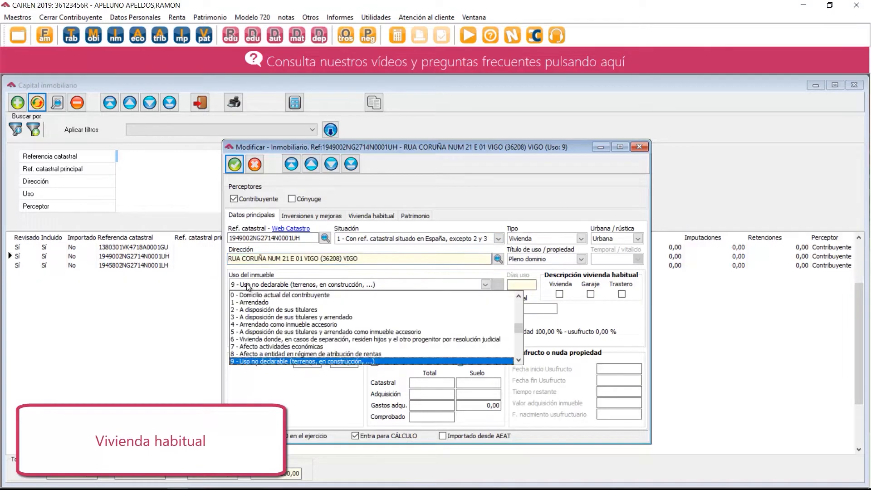
{"action": "left_click", "coordinate": [252, 294]}
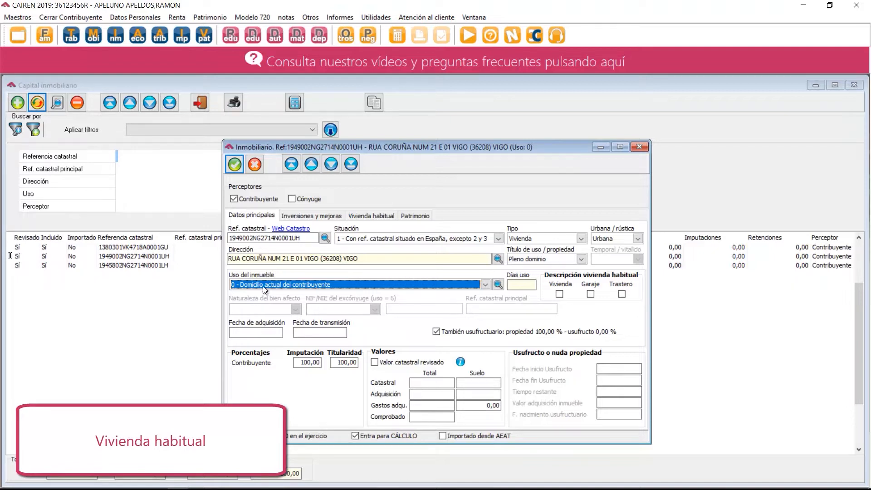
Calculate the days of use with a first interval starting 01/01/2019 and mark the property as Vivienda under the main-home description.
{"action": "left_click", "coordinate": [499, 284]}
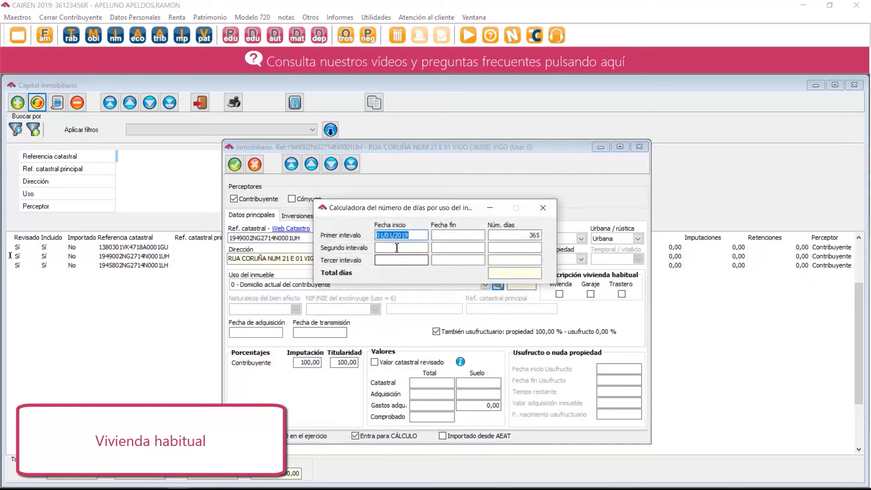
{"action": "left_click", "coordinate": [413, 237]}
{"action": "key", "text": "Tab"}
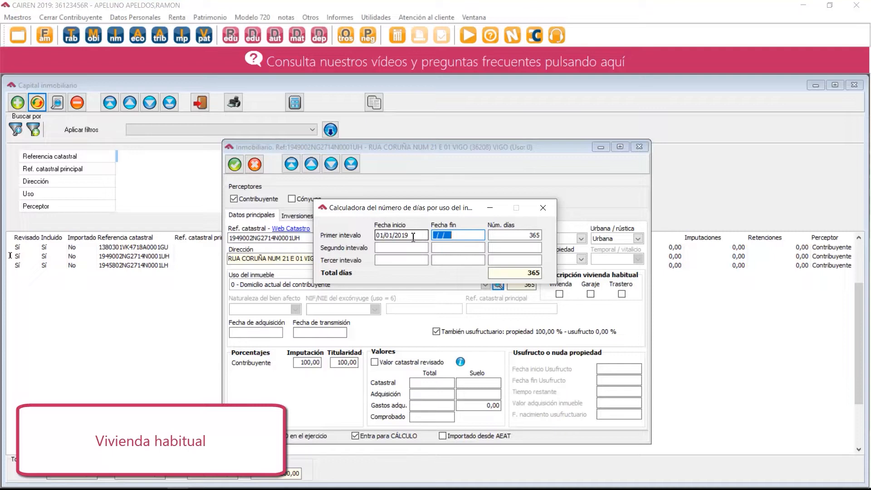
{"action": "left_click", "coordinate": [546, 208]}
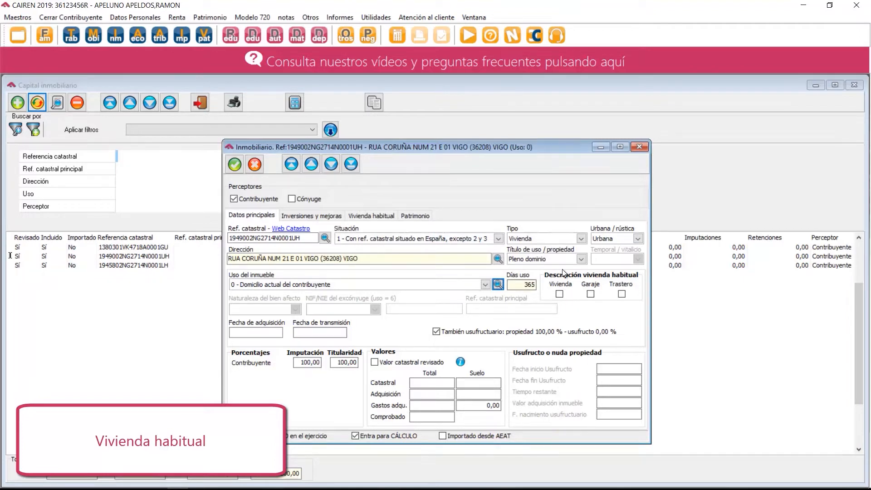
{"action": "left_click", "coordinate": [560, 294]}
{"action": "left_click", "coordinate": [559, 294]}
Set the taxpayer's imputation to 100 and ownership to 50, include the usufruct for the owned share, and save the property.
{"action": "left_click", "coordinate": [316, 362]}
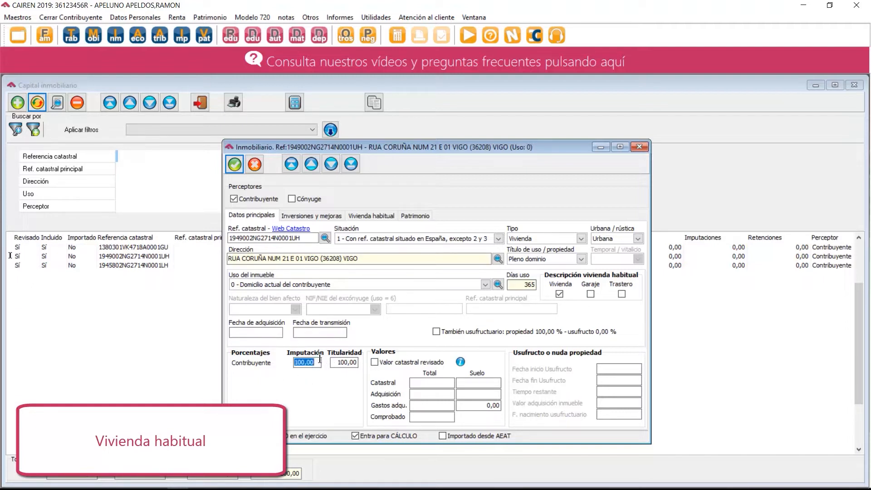
{"action": "type", "text": "100"}
{"action": "key", "text": "Tab"}
{"action": "type", "text": "50"}
{"action": "left_click", "coordinate": [438, 331]}
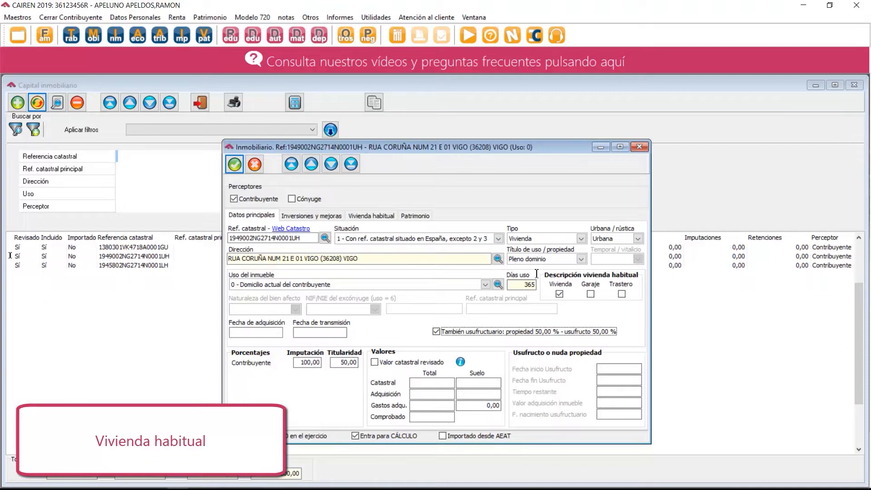
{"action": "left_click", "coordinate": [235, 165]}
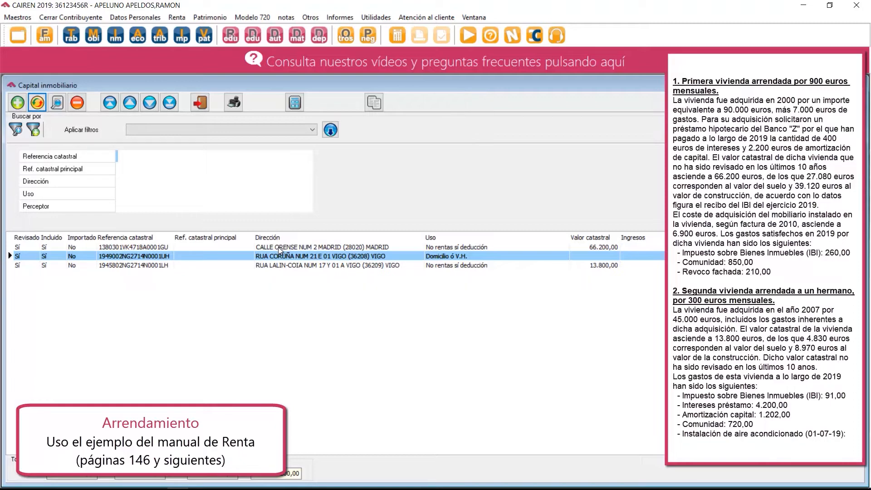
Open the Madrid property's record, set its use to 1 - Arrendado and its acquisition date to 01/01/2000.
{"action": "left_click", "coordinate": [285, 246]}
{"action": "double_click", "coordinate": [285, 246]}
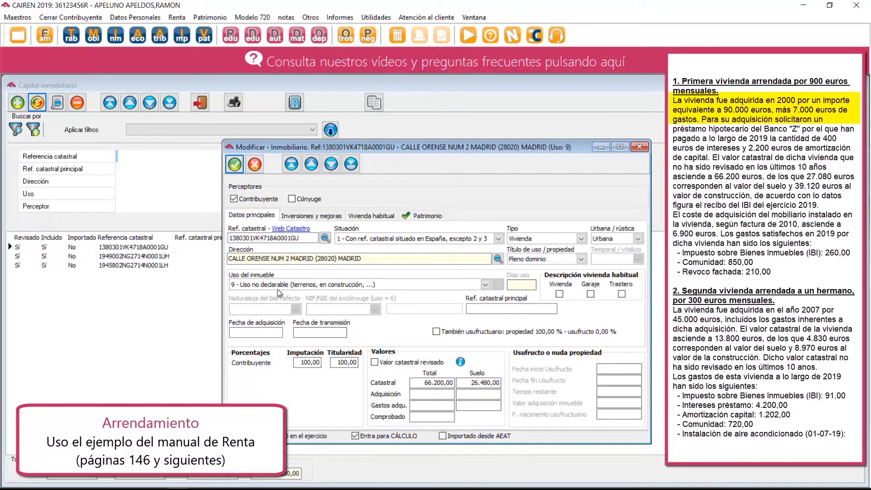
{"action": "left_click", "coordinate": [258, 282]}
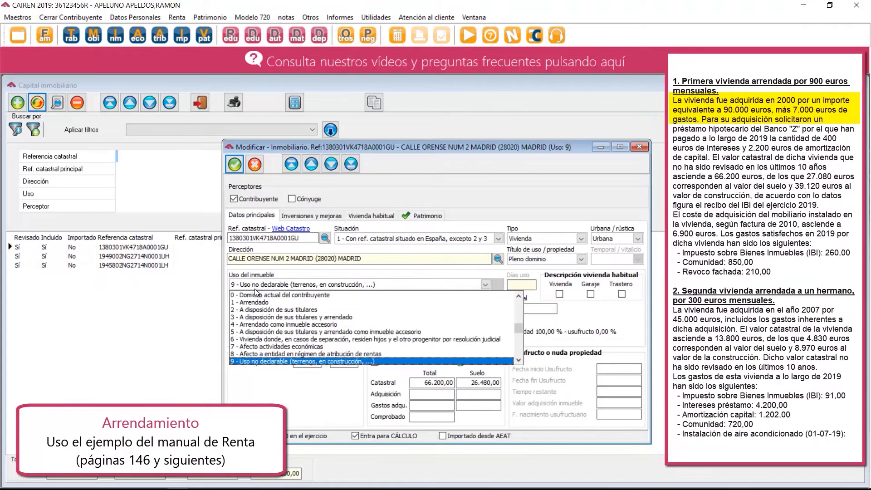
{"action": "left_click", "coordinate": [251, 301]}
{"action": "left_click", "coordinate": [257, 332]}
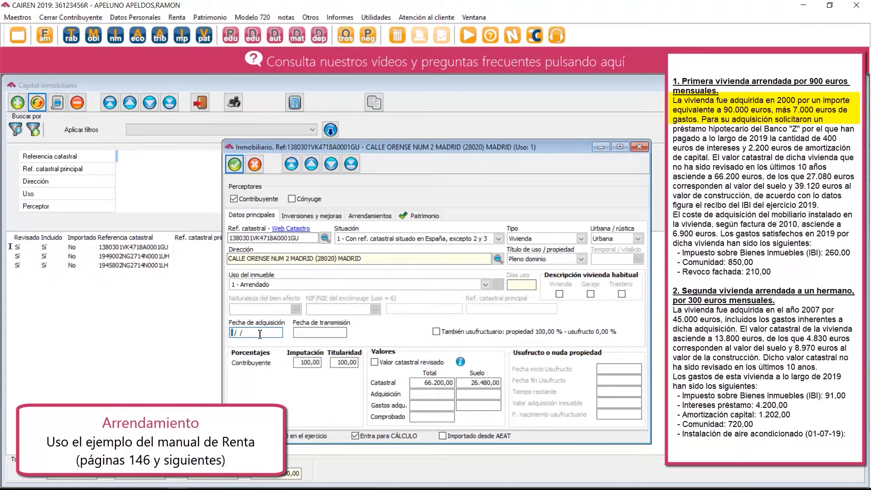
{"action": "type", "text": "01/01/2000"}
{"action": "key", "text": "Tab"}
Enter a total acquisition value of 90000 and total acquisition expenses of 7000 for the rented property.
{"action": "left_click", "coordinate": [446, 394]}
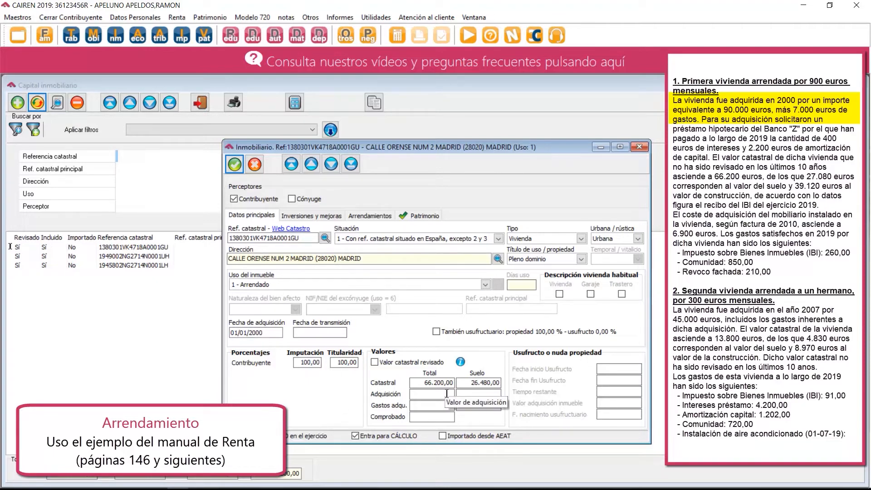
{"action": "type", "text": "90000"}
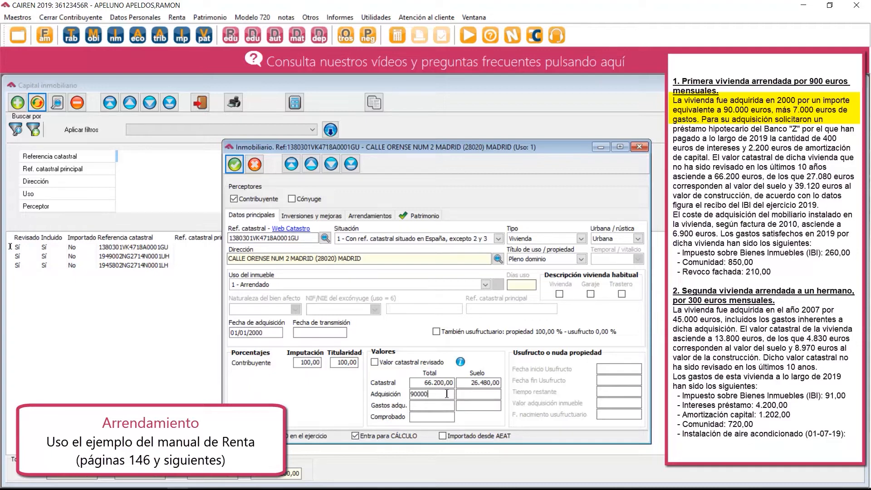
{"action": "left_click", "coordinate": [436, 405]}
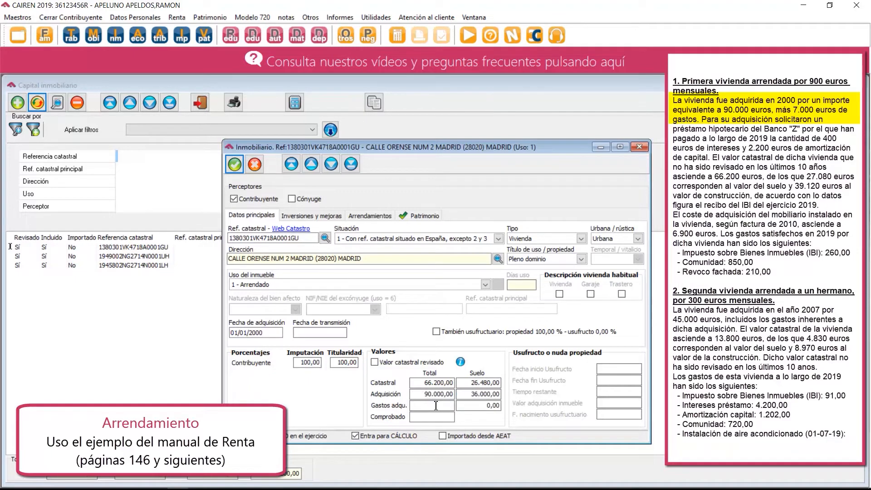
{"action": "type", "text": "7000"}
{"action": "left_click", "coordinate": [435, 405]}
{"action": "key", "text": "Tab"}
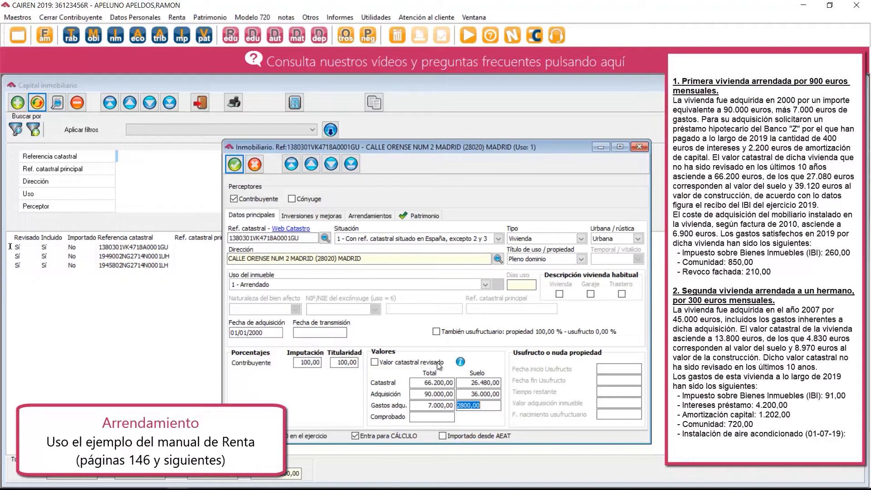
In the rental data, start the first rental interval on 01/01/2019 and enter an annual rent of 10800.
{"action": "left_click", "coordinate": [362, 217]}
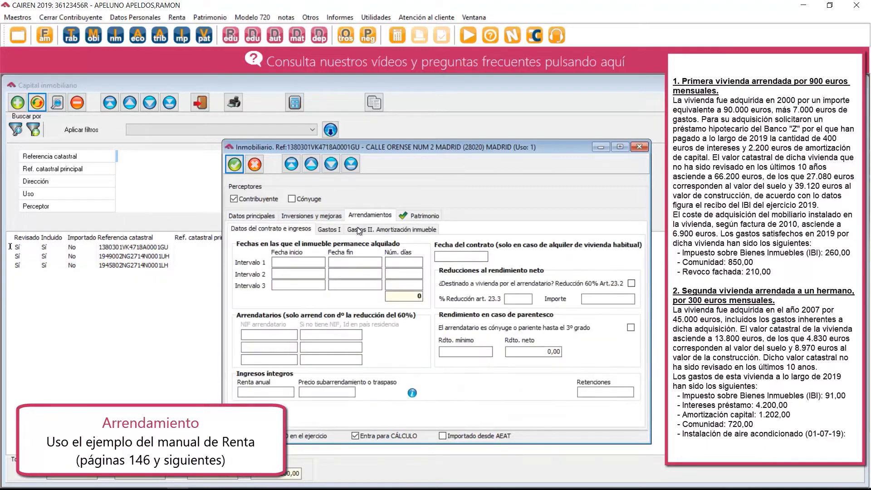
{"action": "left_click", "coordinate": [298, 263]}
{"action": "type", "text": "01012019"}
{"action": "key", "text": "Tab"}
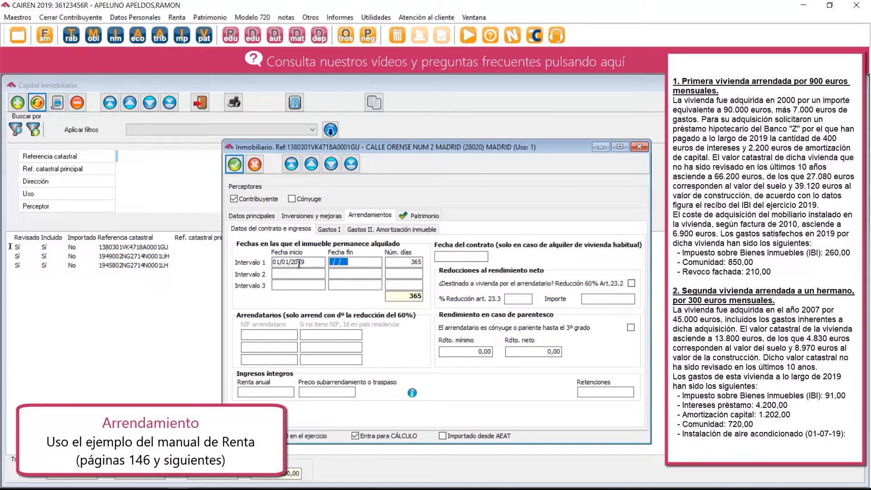
{"action": "left_click", "coordinate": [267, 394]}
{"action": "type", "text": "10800"}
{"action": "key", "text": "Tab"}
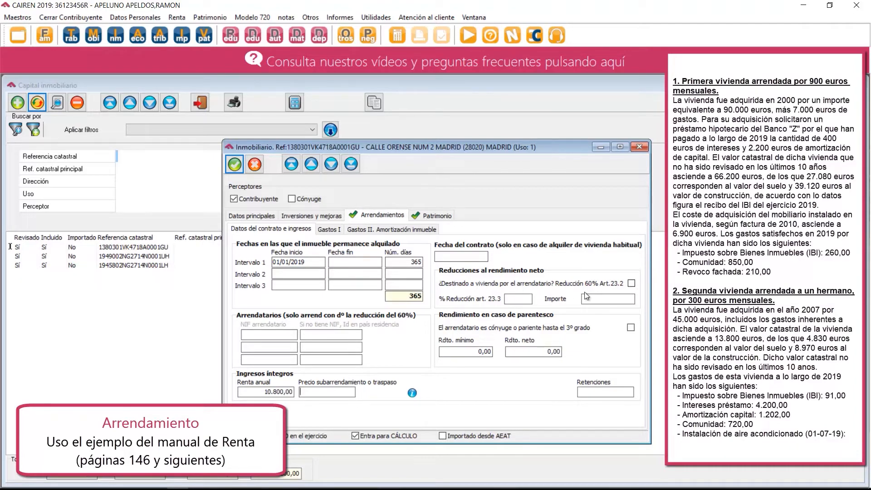
Apply the 60% reduction for use as the tenant's dwelling, enter the tenant's tax ID, and set the contract date to 01/01/2019.
{"action": "left_click", "coordinate": [631, 283]}
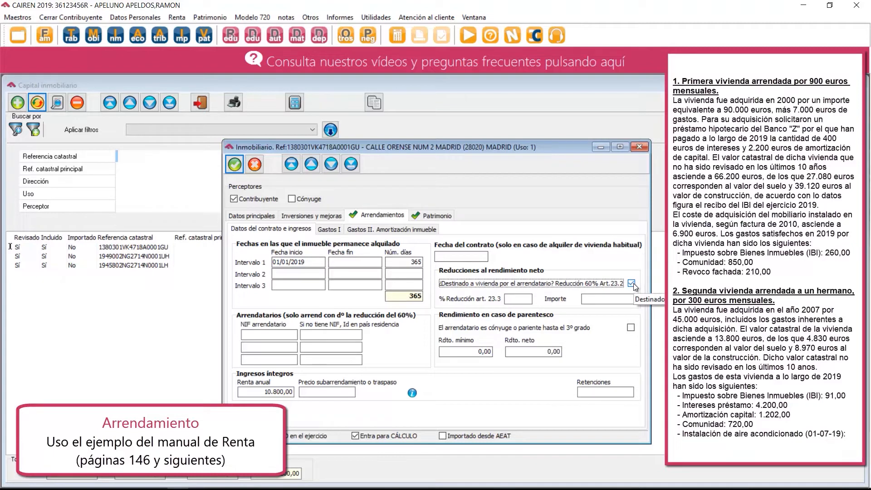
{"action": "left_click", "coordinate": [262, 334]}
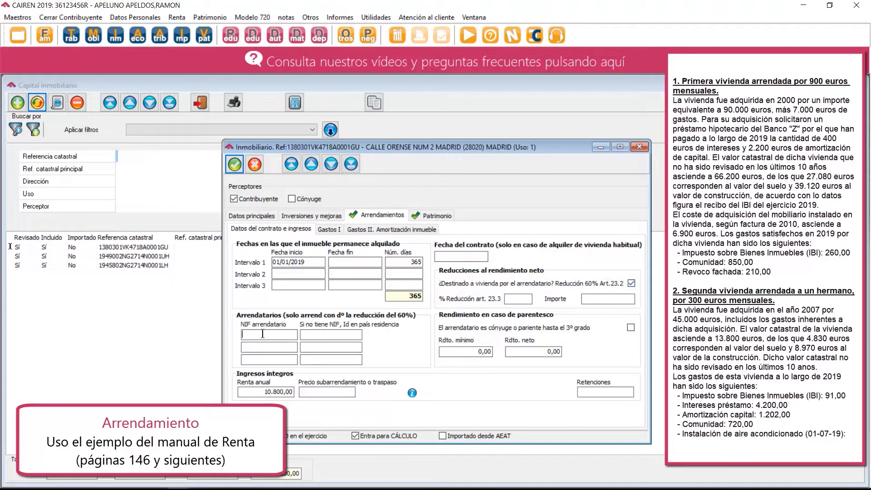
{"action": "left_click", "coordinate": [470, 257]}
{"action": "type", "text": "01/01/2019"}
Enter 400 as the loan interest in the first group of rental expenses.
{"action": "left_click", "coordinate": [330, 228]}
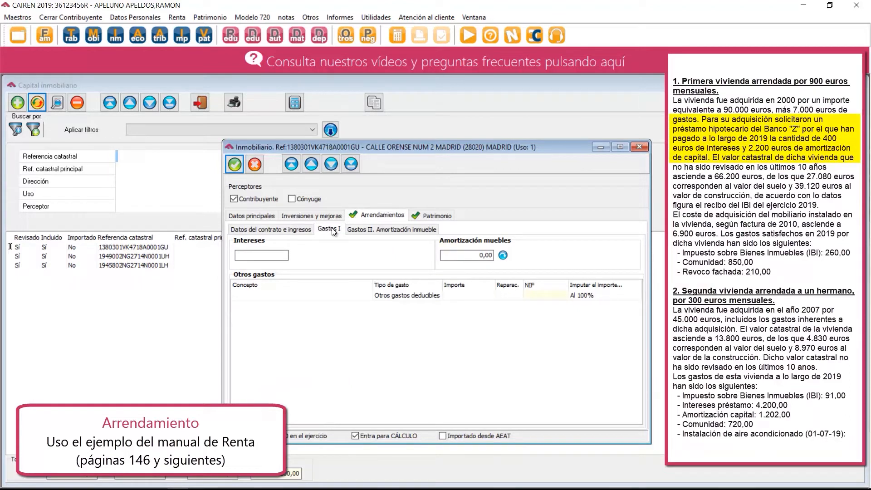
{"action": "left_click", "coordinate": [271, 254]}
{"action": "type", "text": "400"}
{"action": "key", "text": "Tab"}
Add an investment with the concept MOBILIARIO and the start date 01/01/2010 to the property.
{"action": "left_click", "coordinate": [330, 215]}
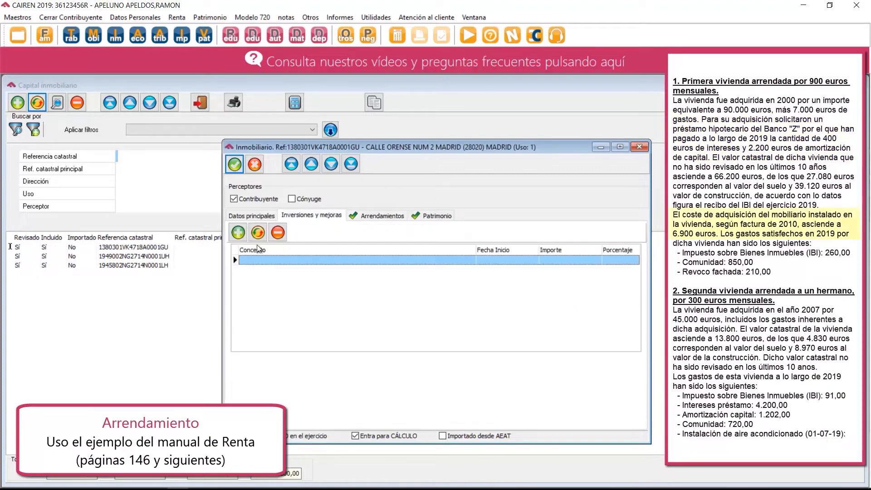
{"action": "left_click", "coordinate": [238, 232]}
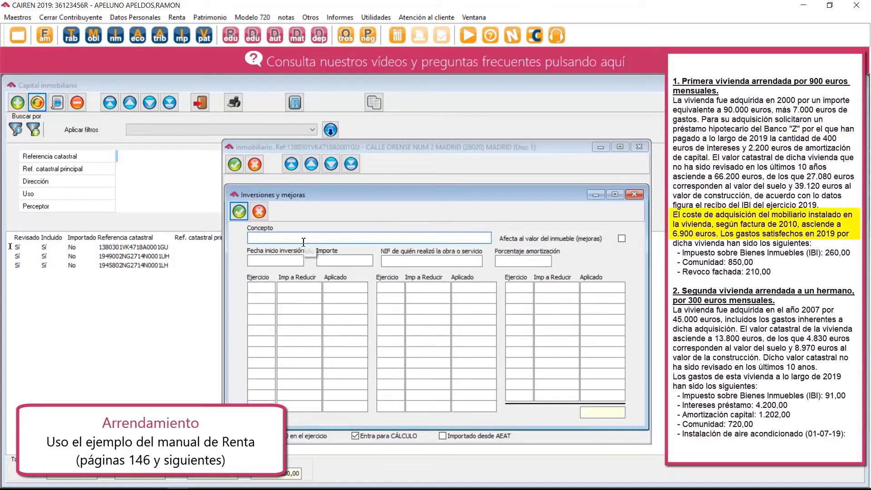
{"action": "type", "text": "MOBILIARIO"}
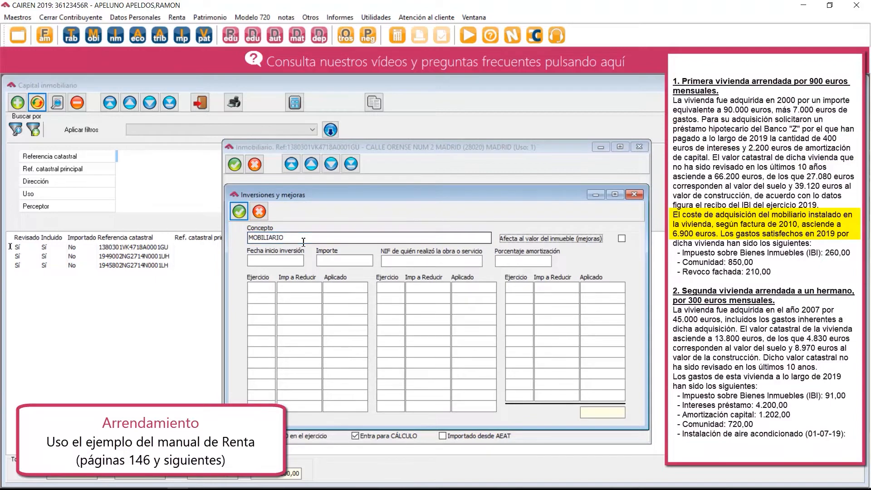
{"action": "key", "text": "Tab"}
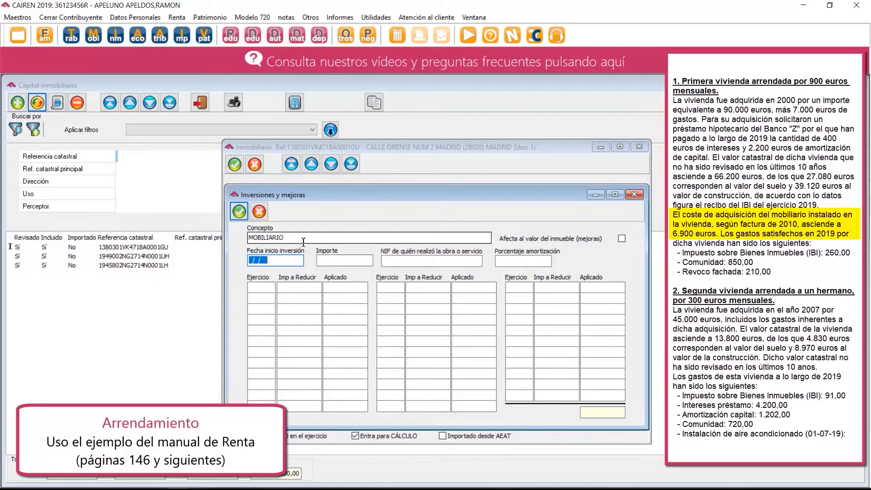
{"action": "type", "text": "0110"}
{"action": "key", "text": "BackSpace"}
{"action": "key", "text": "BackSpace"}
{"action": "key", "text": "BackSpace"}
{"action": "type", "text": "1012010"}
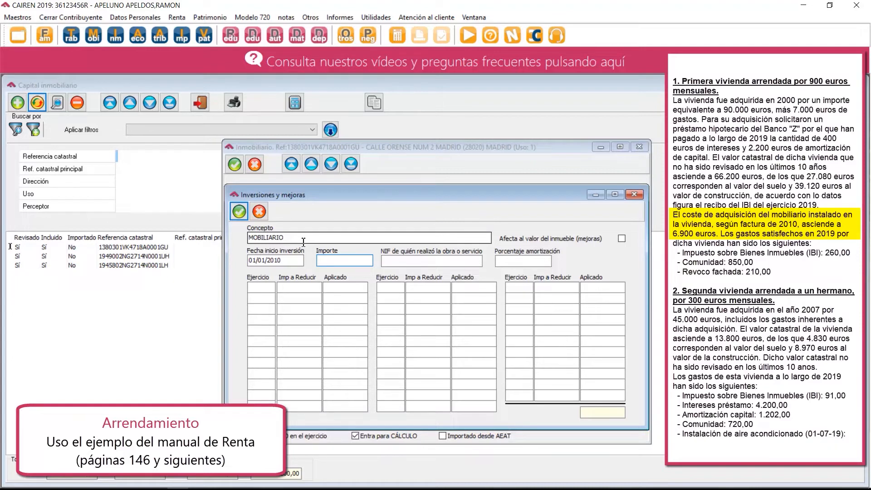
Set the furniture investment's amount to 6900 and its amortization percentage to 10, and save the entry.
{"action": "type", "text": "6900"}
{"action": "key", "text": "Tab"}
{"action": "left_click", "coordinate": [523, 262]}
{"action": "type", "text": "10"}
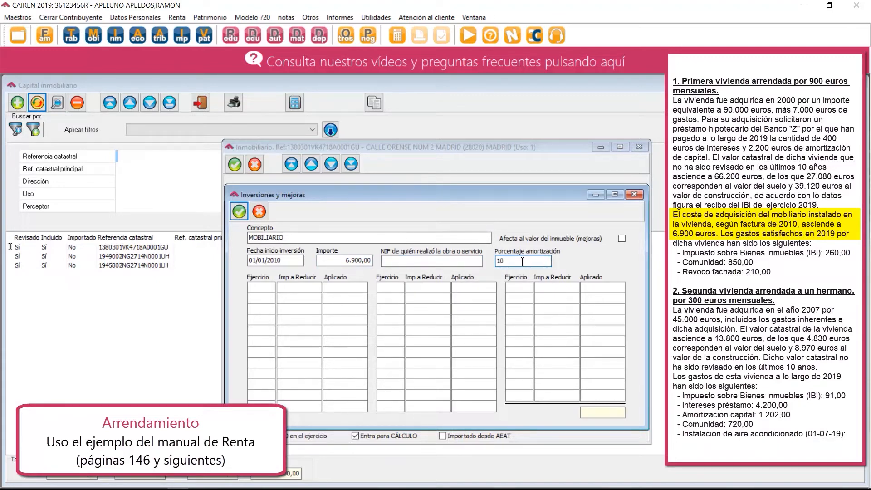
{"action": "key", "text": "Tab"}
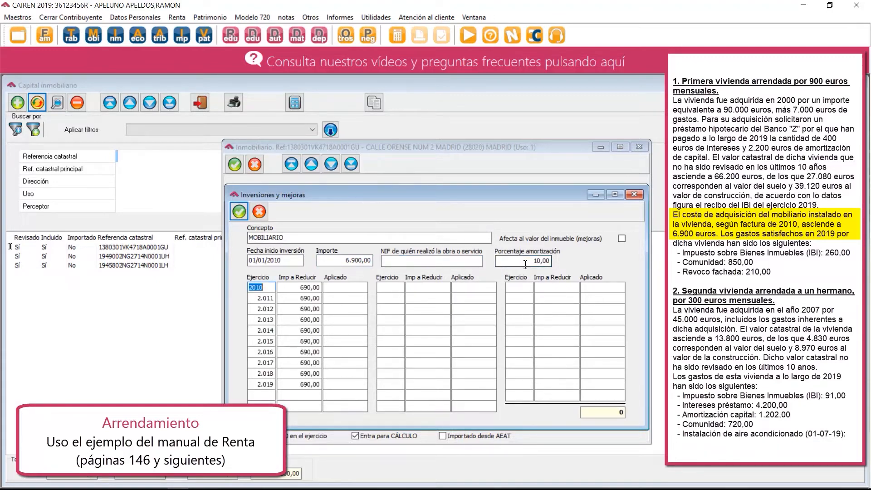
{"action": "left_click", "coordinate": [239, 211]}
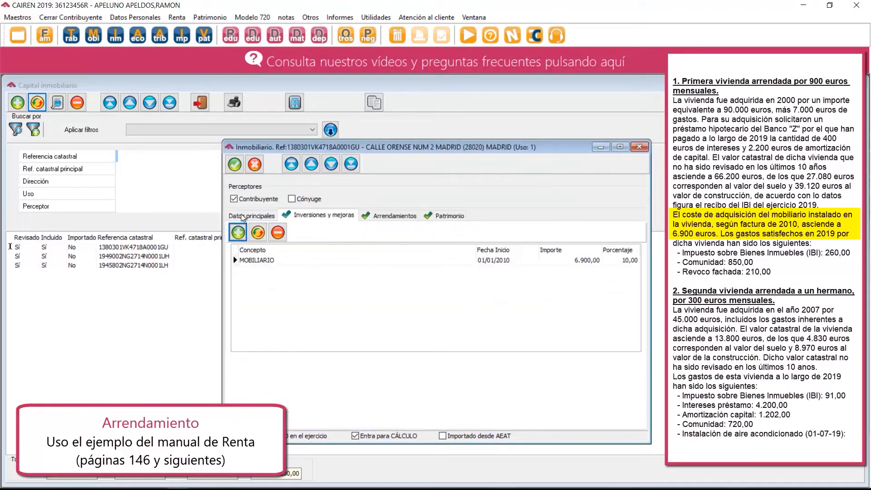
Add a REPARACIONES line of 210 to the rental's other expenses, keeping the type Otros gastos deducibles.
{"action": "left_click", "coordinate": [391, 215]}
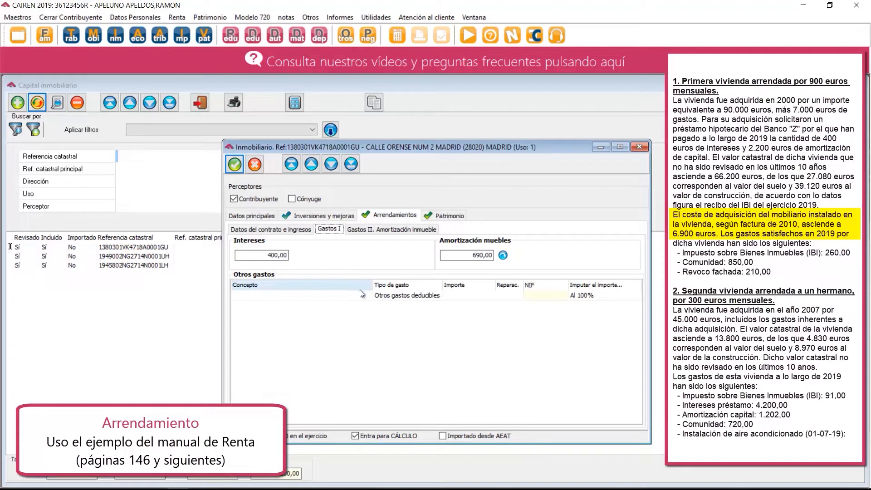
{"action": "left_click", "coordinate": [308, 299]}
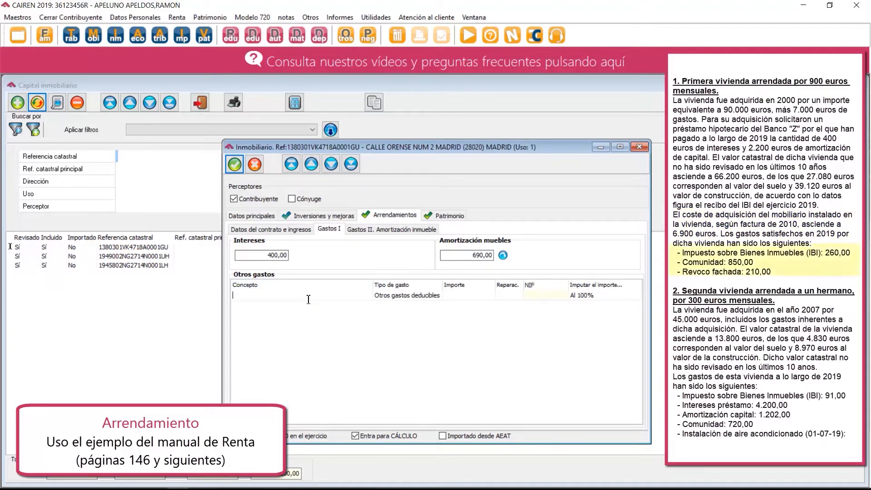
{"action": "type", "text": "REPARACIONES"}
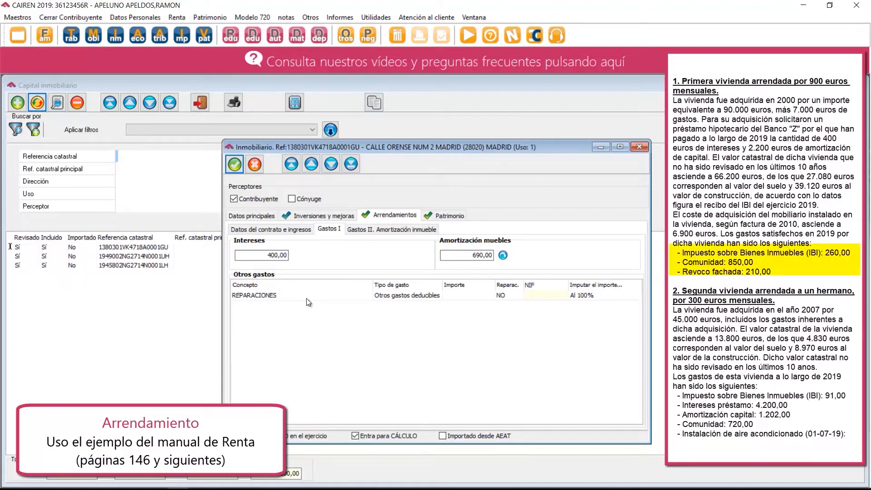
{"action": "key", "text": "Tab"}
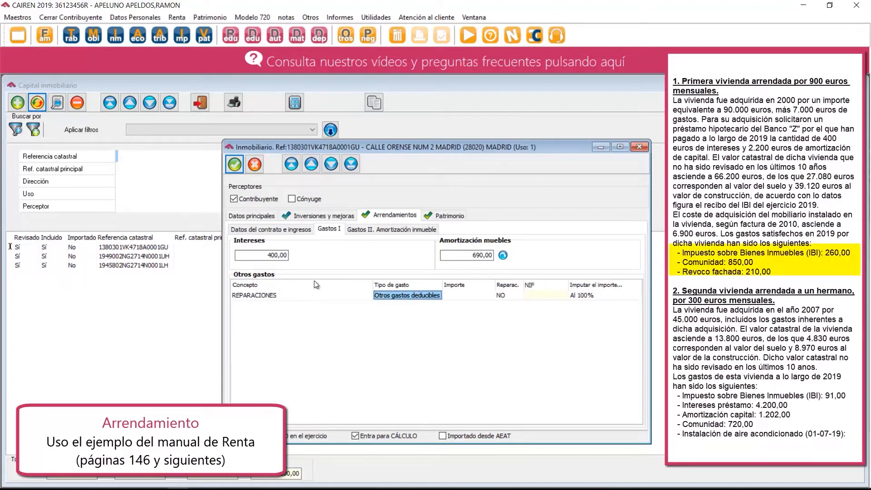
{"action": "left_click", "coordinate": [452, 296]}
{"action": "left_click", "coordinate": [453, 297]}
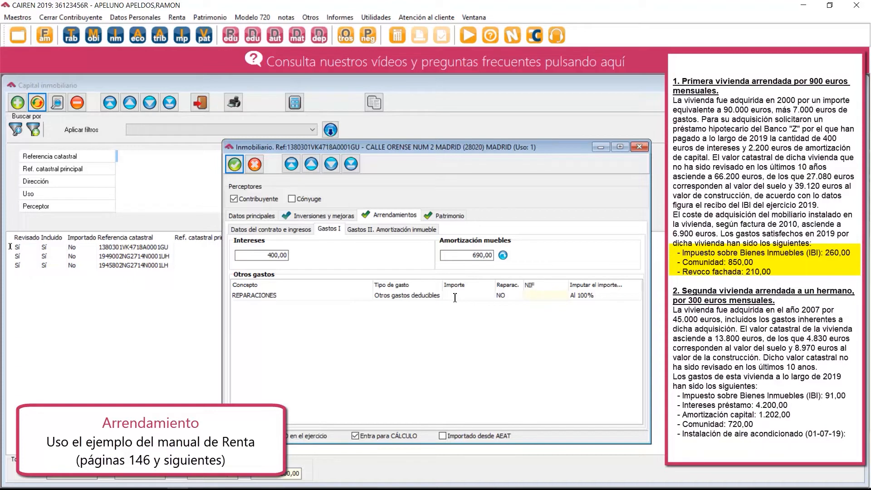
{"action": "type", "text": "210"}
{"action": "key", "text": "Tab"}
Mark the REPARACIONES expense as a repair and allocate its amount as Al 100%.
{"action": "left_click", "coordinate": [498, 296]}
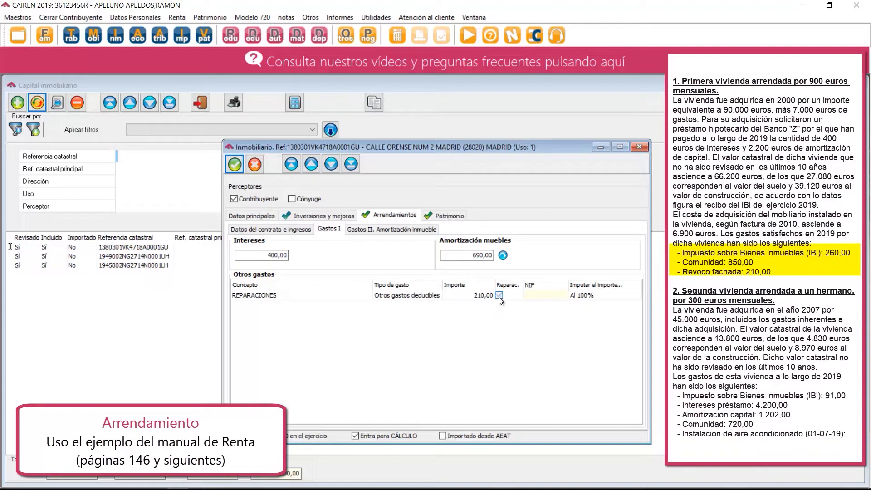
{"action": "left_click", "coordinate": [589, 295]}
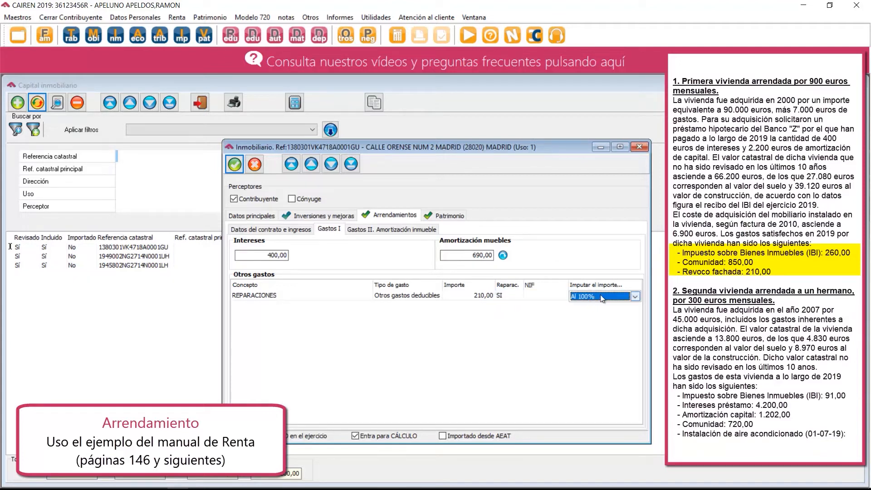
{"action": "left_click", "coordinate": [639, 297]}
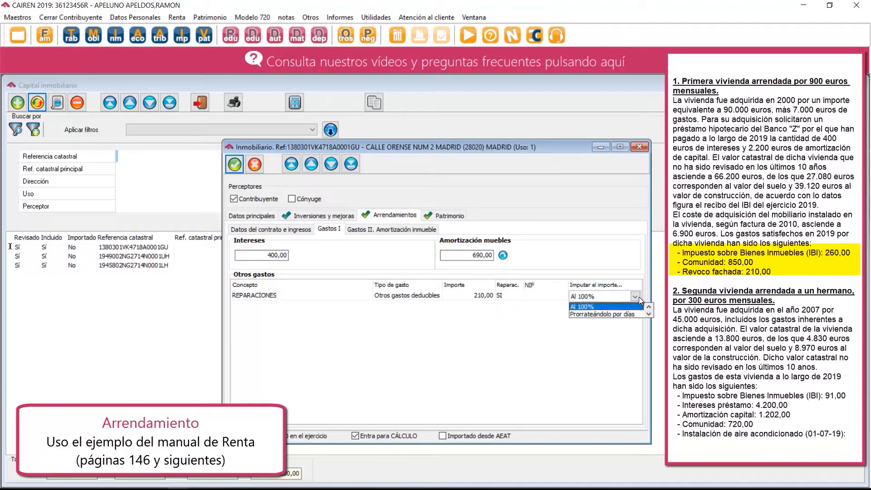
{"action": "left_click", "coordinate": [611, 305]}
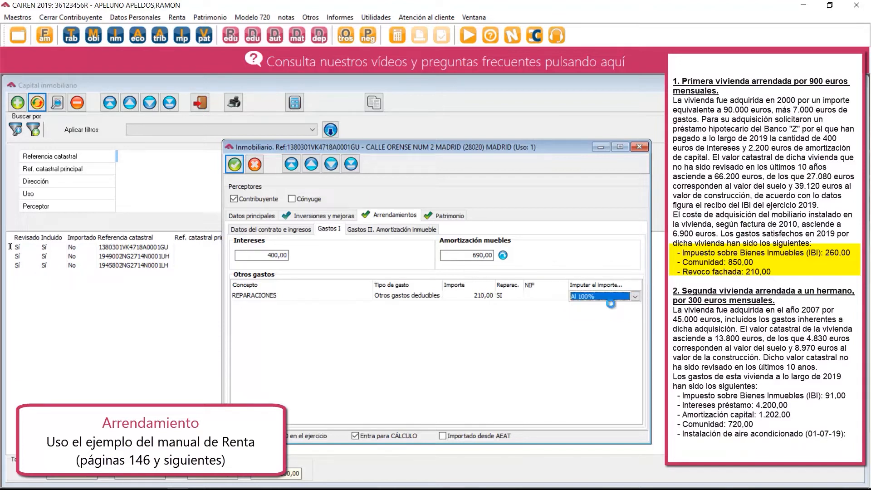
Add a second line to the rental's other expenses with the concept IBI.
{"action": "key", "text": "Down"}
{"action": "key", "text": "Left"}
{"action": "key", "text": "Left"}
{"action": "key", "text": "Left"}
{"action": "key", "text": "Left"}
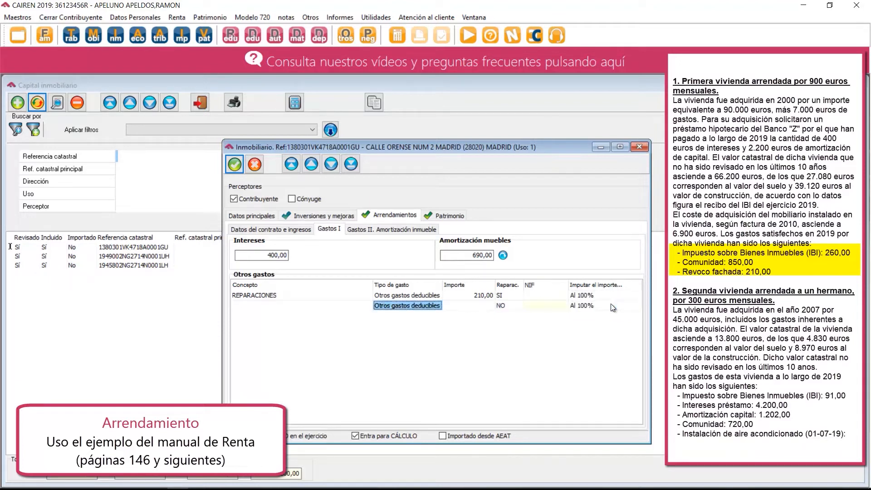
{"action": "key", "text": "Left"}
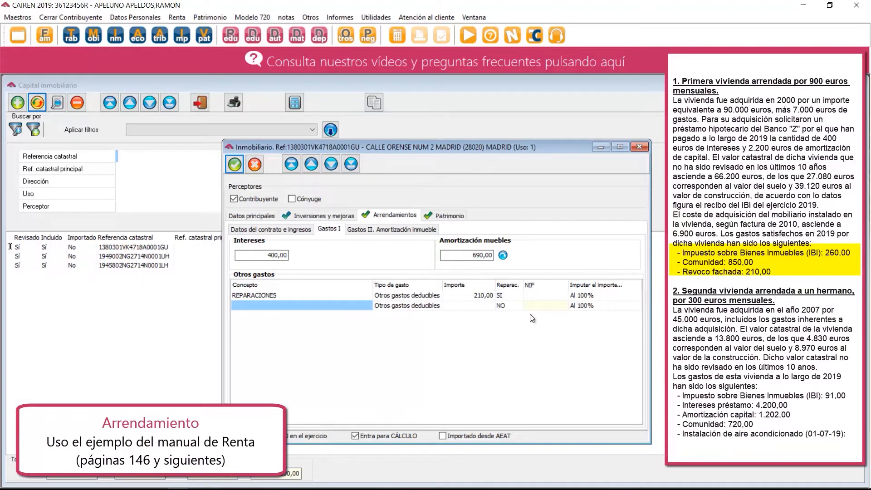
{"action": "type", "text": "IBI"}
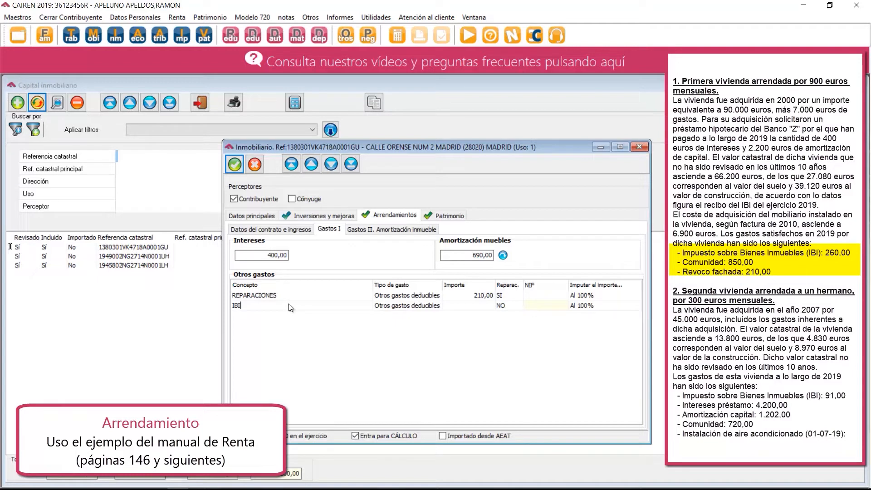
{"action": "key", "text": "Tab"}
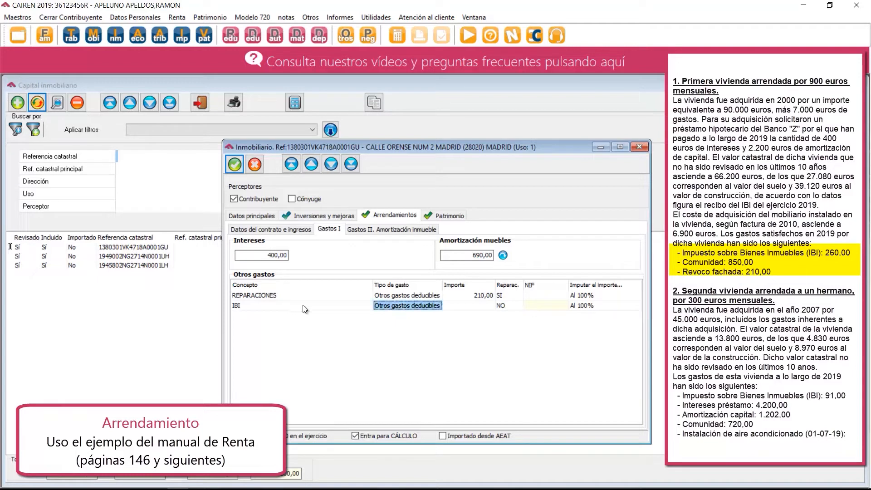
Set the IBI expense's type to Tributos, recargos y tasas and its amount to 260.
{"action": "left_click", "coordinate": [407, 310]}
{"action": "left_click", "coordinate": [436, 306]}
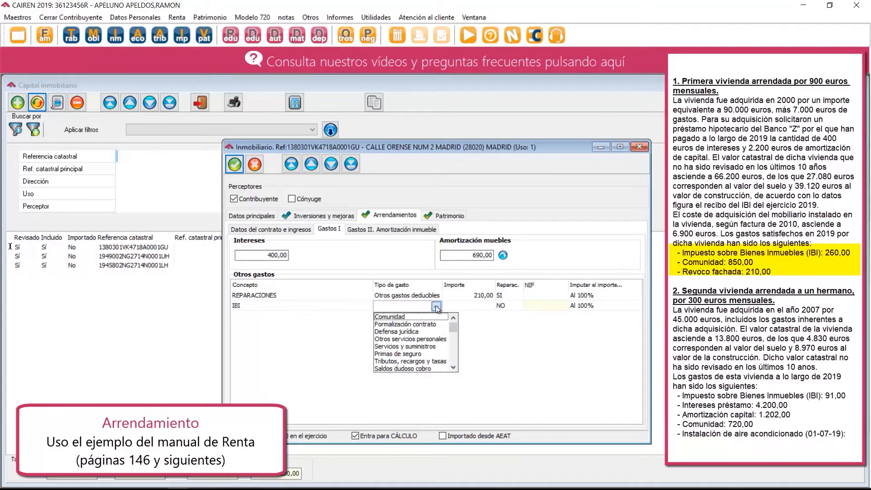
{"action": "left_click", "coordinate": [389, 361]}
{"action": "left_click", "coordinate": [464, 306]}
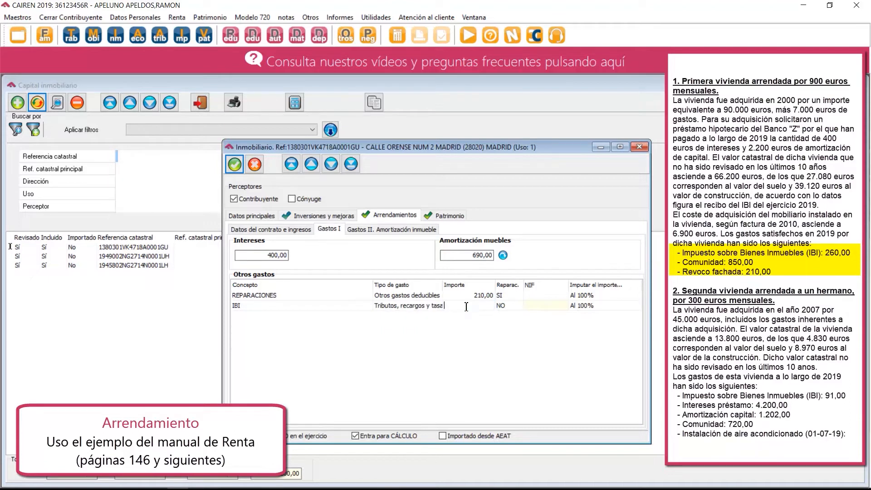
{"action": "type", "text": "260"}
{"action": "key", "text": "Return"}
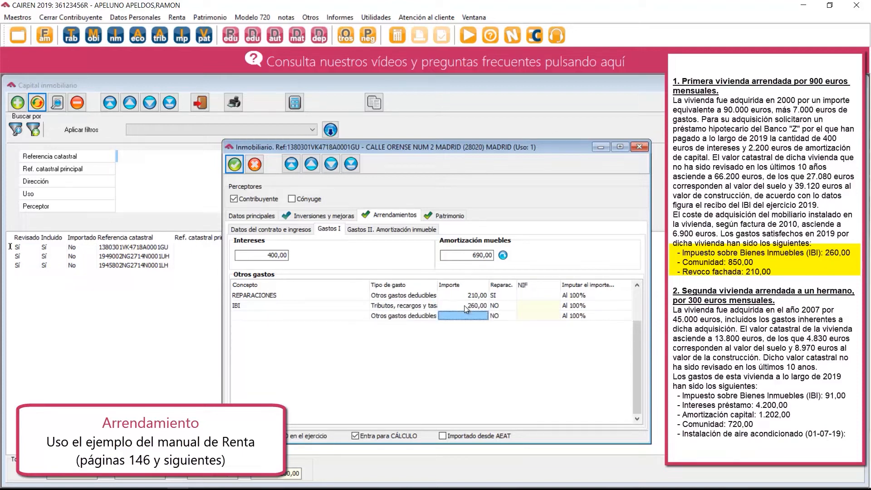
Enter COMUNIDAD as the concept of the third line in the rental's other expenses.
{"action": "key", "text": "shift+Tab"}
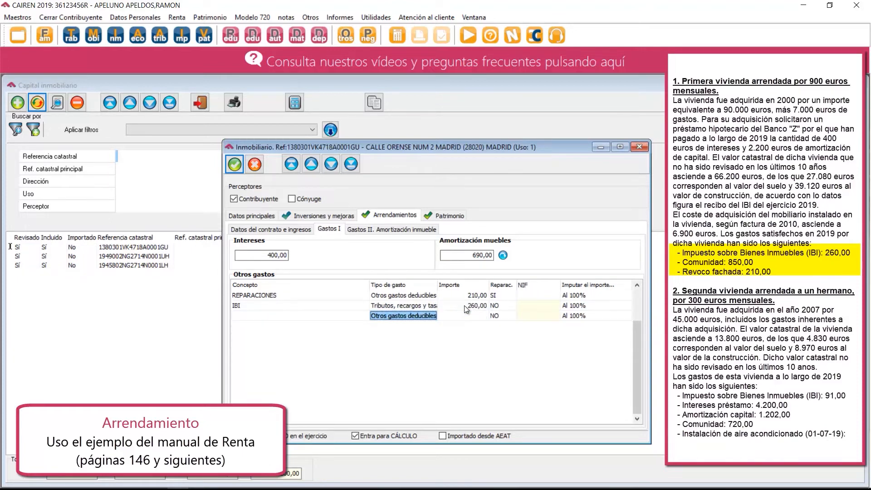
{"action": "key", "text": "shift+Tab"}
{"action": "type", "text": "COMUNIDAD"}
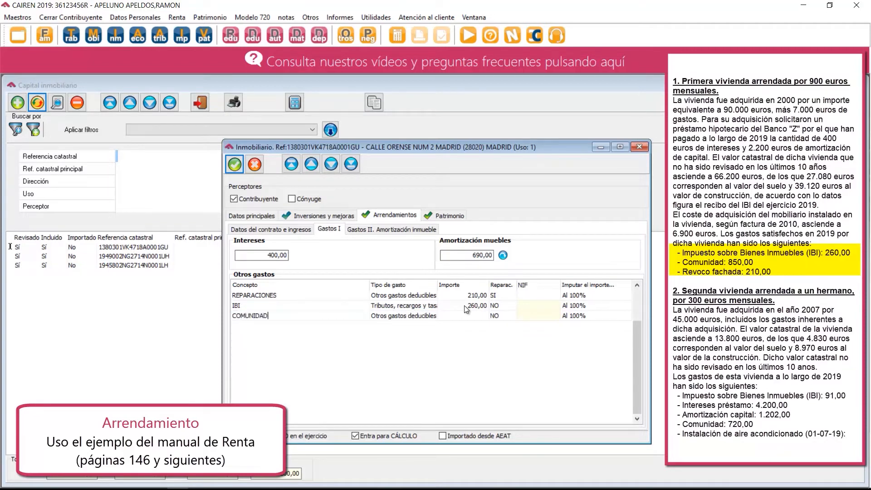
{"action": "key", "text": "Tab"}
Set the COMUNIDAD expense's type to Comunidad and its amount to 850, leaving no empty expense line.
{"action": "left_click", "coordinate": [417, 316]}
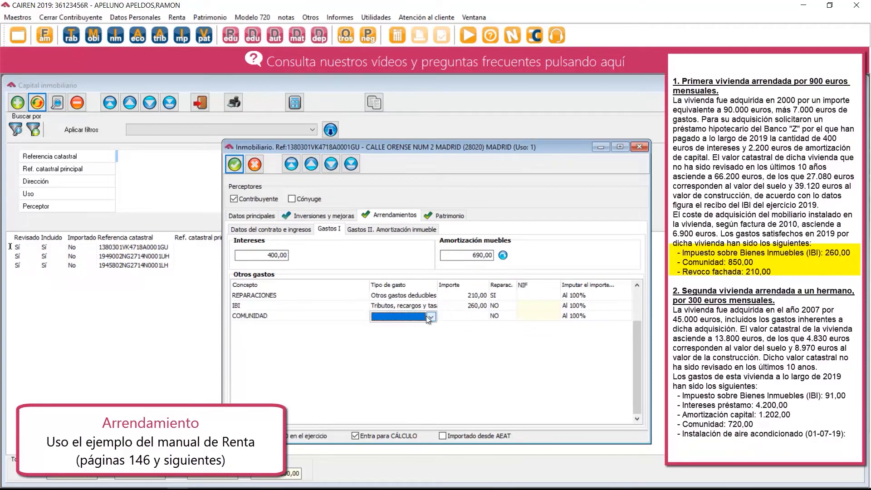
{"action": "left_click", "coordinate": [430, 317]}
{"action": "left_click", "coordinate": [405, 326]}
{"action": "left_click", "coordinate": [451, 317]}
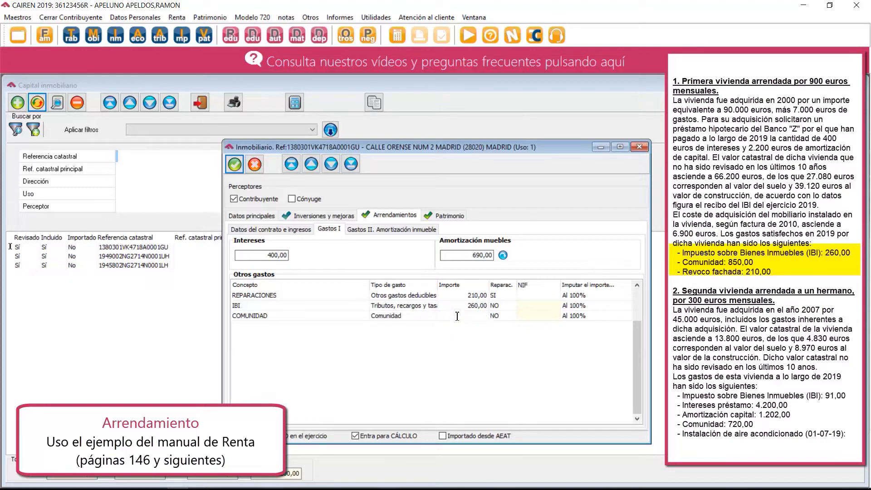
{"action": "type", "text": "850"}
{"action": "key", "text": "Return"}
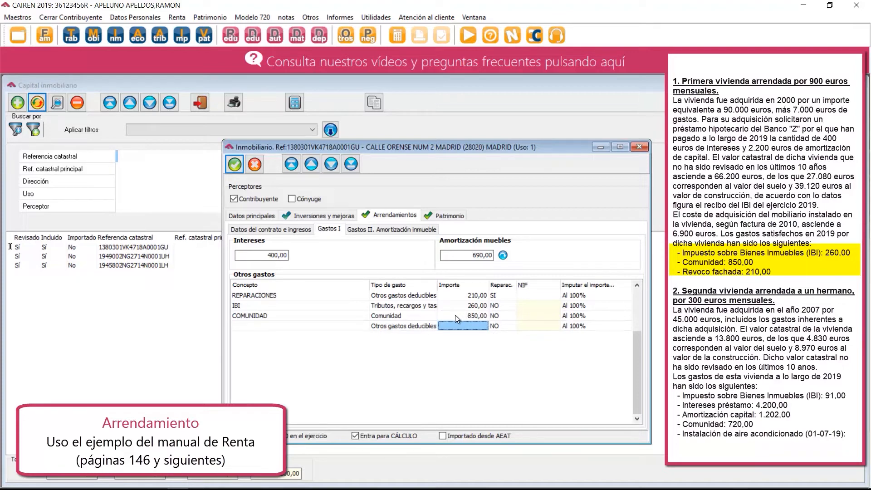
{"action": "left_click", "coordinate": [455, 315]}
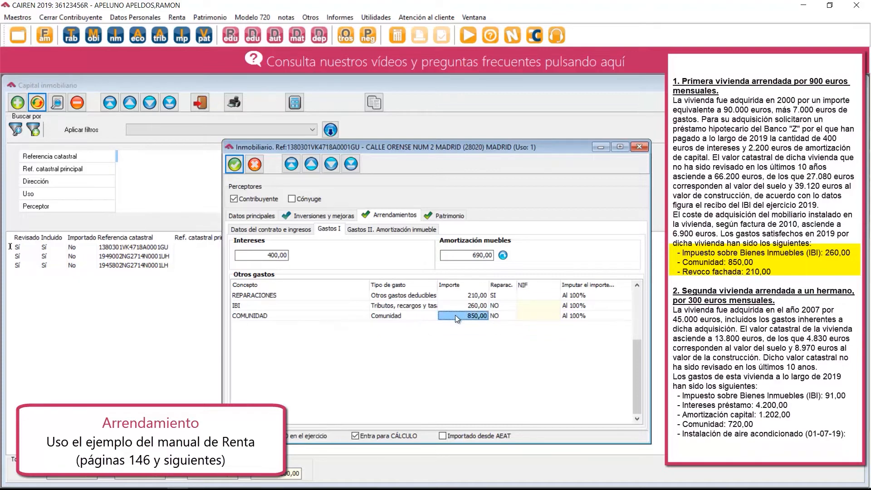
Review the rental's property amortization, expenses, and contract and income data.
{"action": "left_click", "coordinate": [377, 230]}
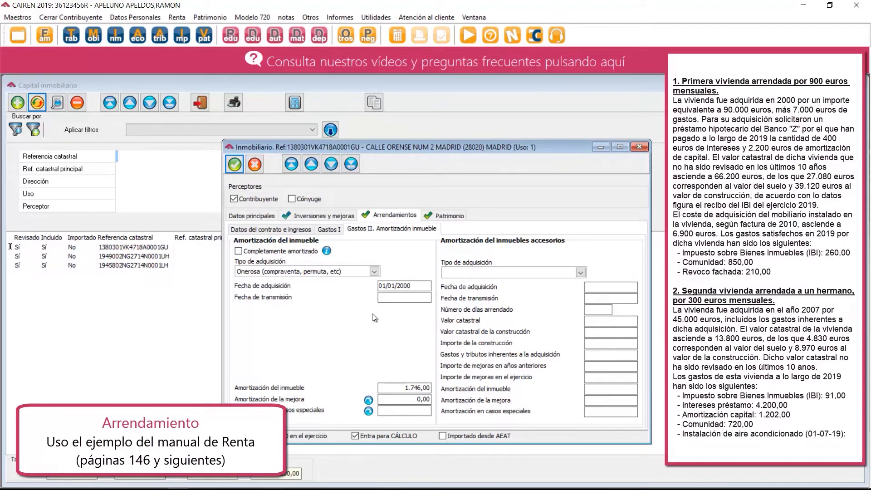
{"action": "left_click", "coordinate": [276, 229]}
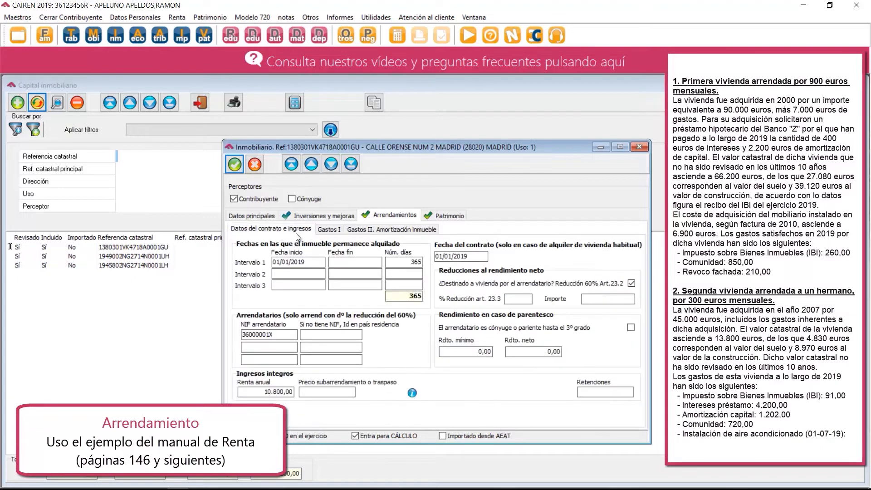
{"action": "left_click", "coordinate": [330, 231]}
{"action": "left_click", "coordinate": [377, 230]}
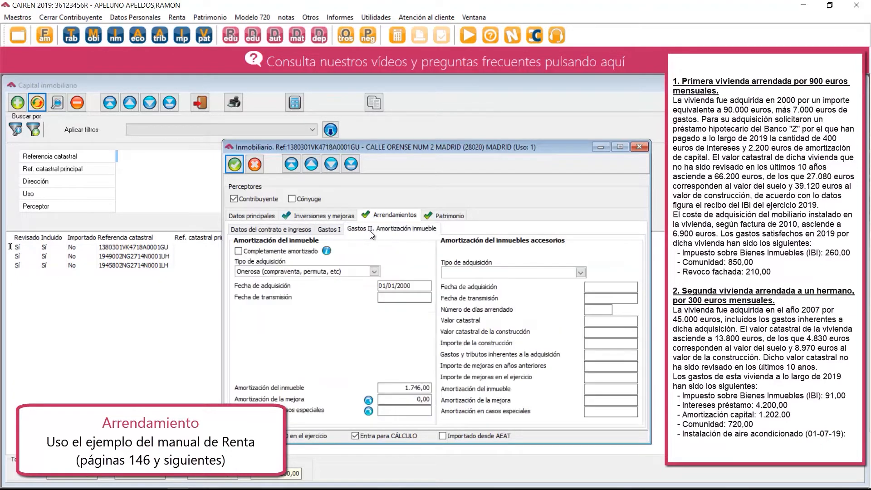
{"action": "left_click", "coordinate": [292, 232]}
Examine the rental's net income breakdown and preview its printable property income report.
{"action": "left_click", "coordinate": [413, 393]}
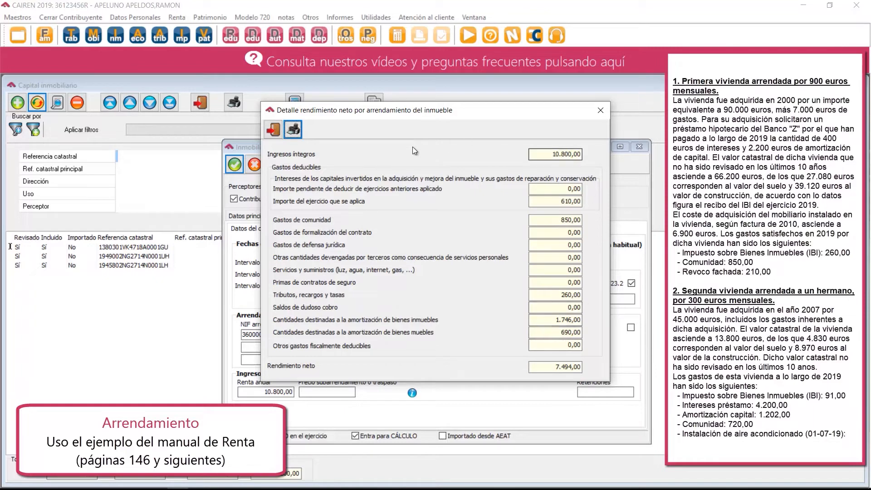
{"action": "left_click", "coordinate": [293, 130]}
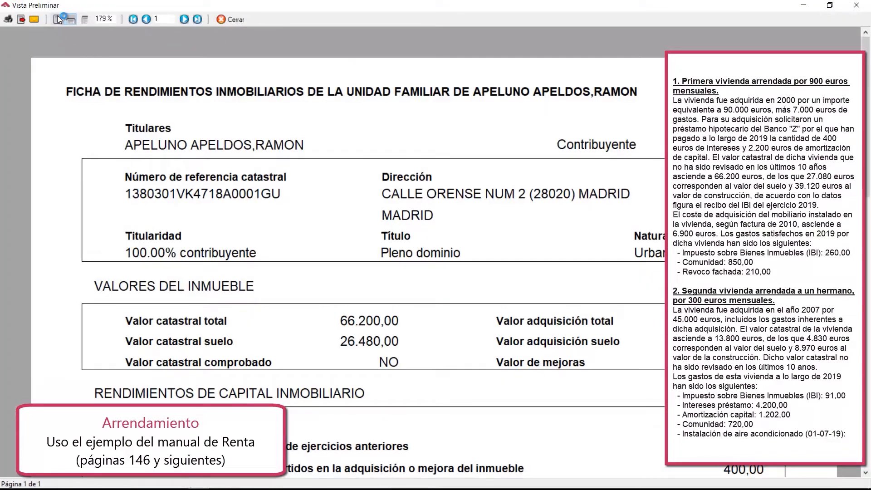
{"action": "left_click", "coordinate": [56, 19]}
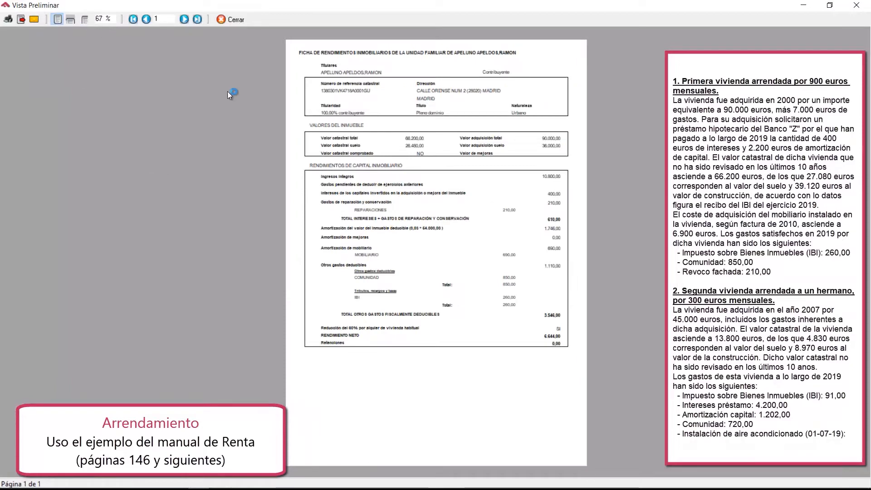
{"action": "left_click", "coordinate": [85, 20]}
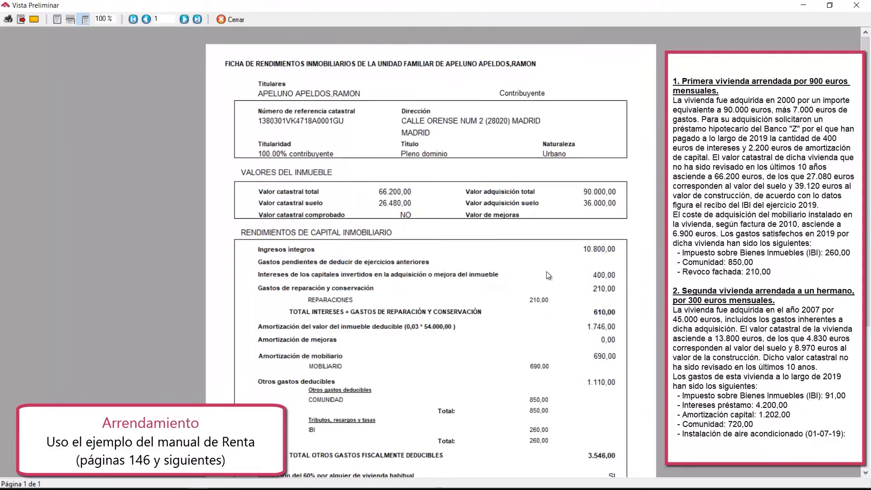
{"action": "mouse_move", "coordinate": [867, 254]}
{"action": "left_mouse_down"}
{"action": "mouse_move", "coordinate": [867, 313]}
{"action": "mouse_move", "coordinate": [866, 253]}
{"action": "left_mouse_up"}
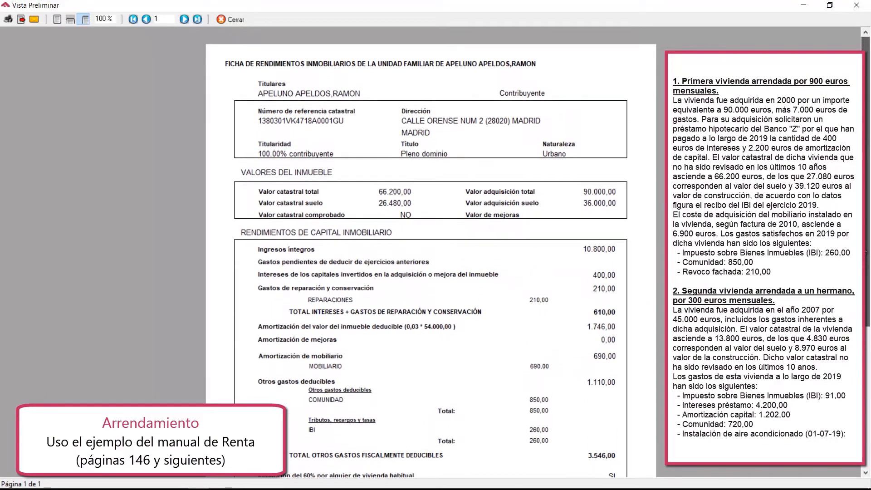
{"action": "left_click", "coordinate": [240, 19]}
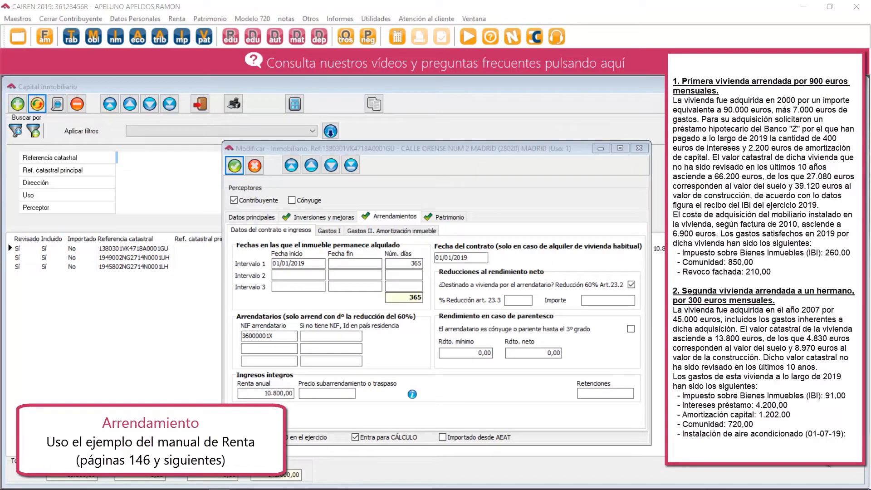
Save the first rented property, and set the use of the third property in the list to 1 - Arrendado.
{"action": "left_click", "coordinate": [235, 165]}
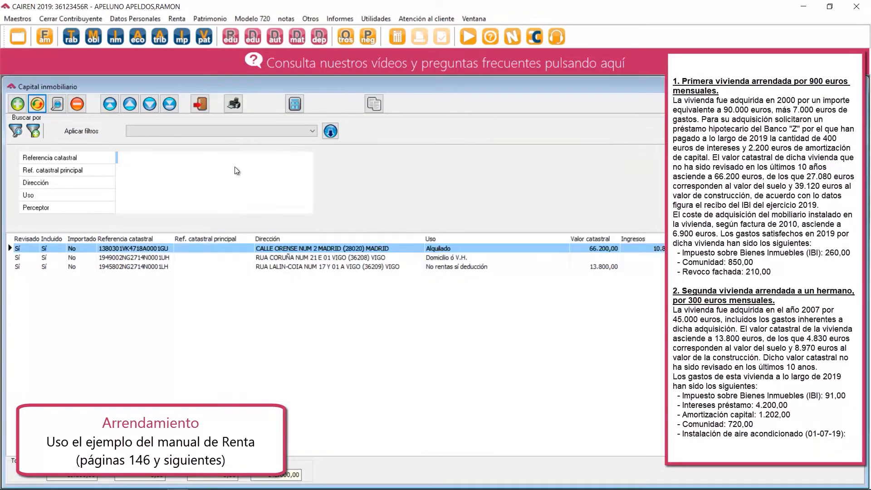
{"action": "double_click", "coordinate": [318, 268]}
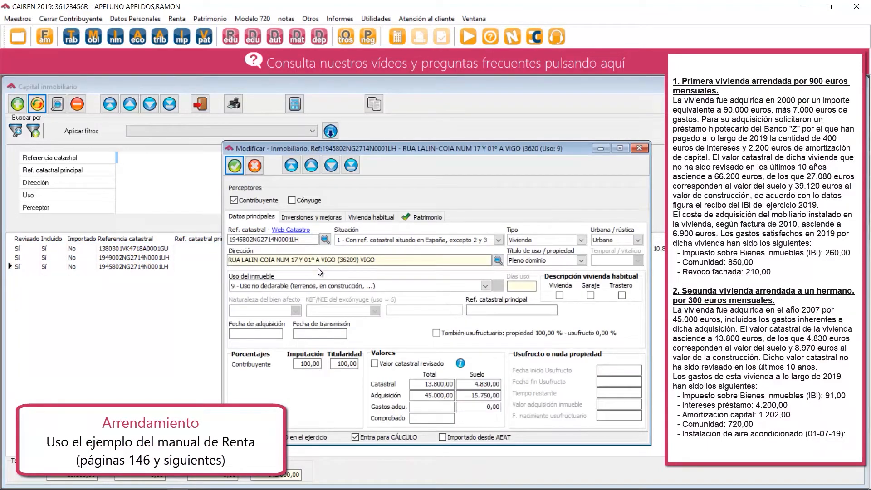
{"action": "left_click", "coordinate": [246, 334]}
{"action": "left_click", "coordinate": [276, 285]}
{"action": "left_click", "coordinate": [263, 300]}
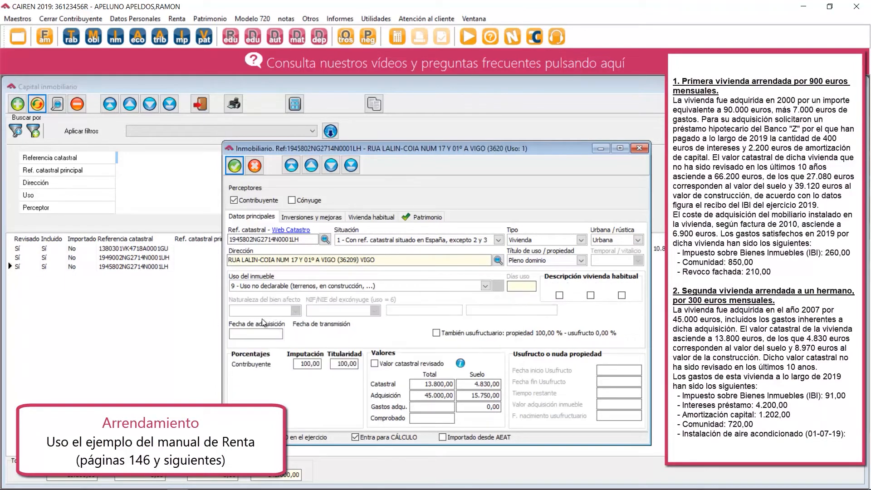
Set the second rented property's acquisition date to 01/01/2007.
{"action": "left_click", "coordinate": [255, 335]}
{"action": "type", "text": "11/ /"}
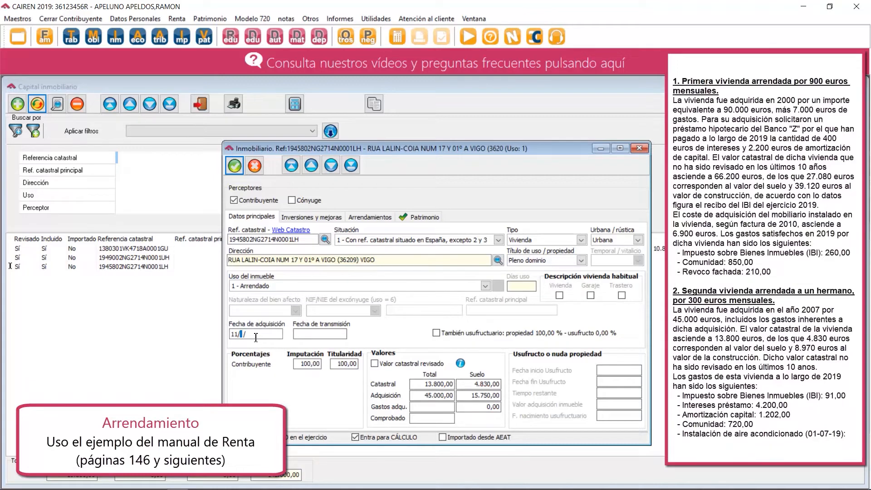
{"action": "key", "text": "BackSpace"}
{"action": "key", "text": "BackSpace"}
{"action": "type", "text": "01/01/2007"}
{"action": "left_click", "coordinate": [254, 336]}
{"action": "key", "text": "Tab"}
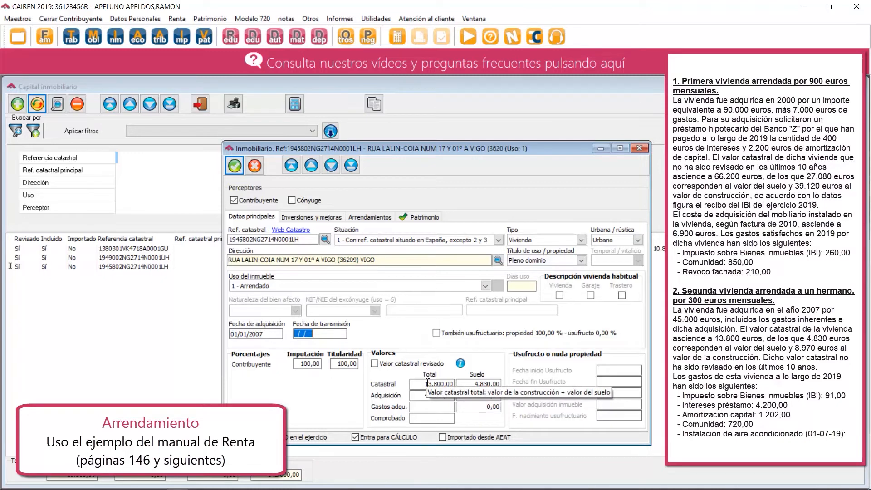
Enter an annual rent of 3.600,00 and interest expenses of 3.600,00 for the second rented property.
{"action": "left_click", "coordinate": [368, 217]}
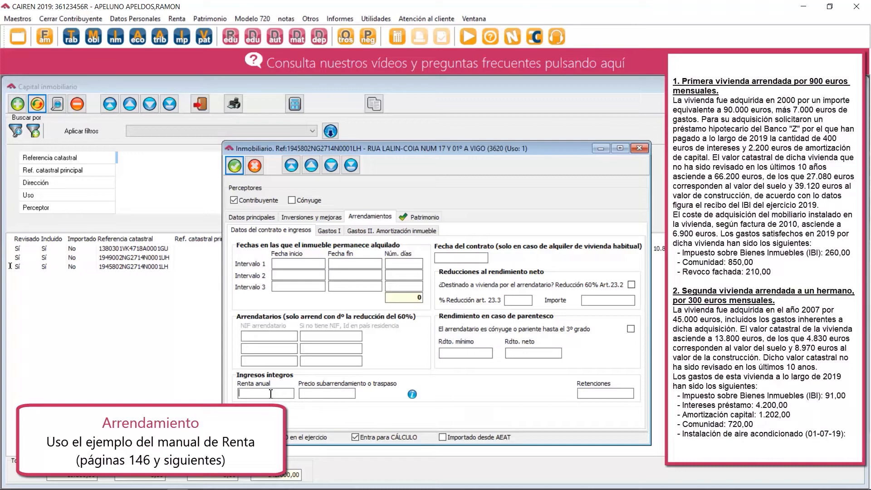
{"action": "type", "text": "3600"}
{"action": "key", "text": "Tab"}
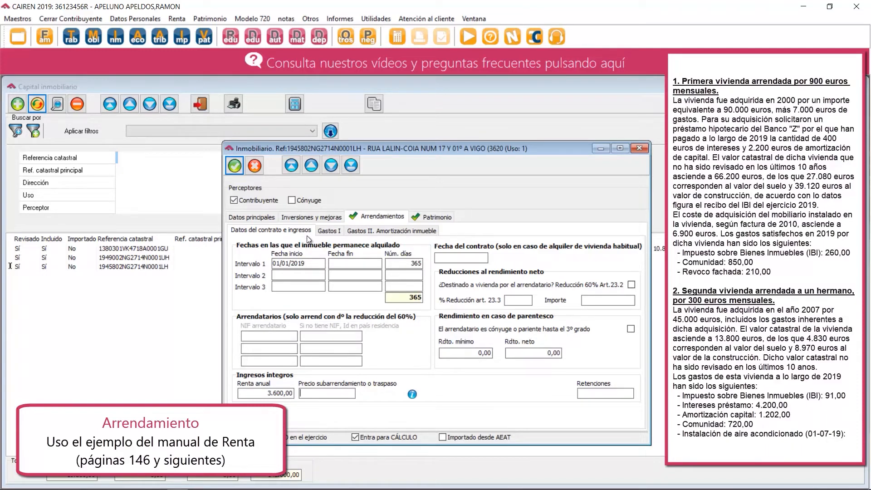
{"action": "left_click", "coordinate": [326, 230]}
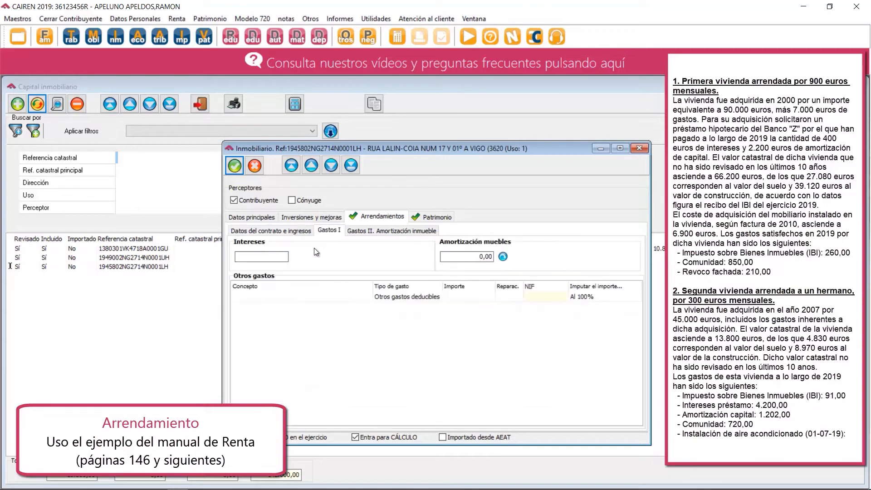
{"action": "left_click", "coordinate": [281, 261]}
{"action": "type", "text": "3.600"}
{"action": "key", "text": "Return"}
Add an IBI expense of type Tributos, recargos y tasas for 91,00 to the second rental's other expenses.
{"action": "left_click", "coordinate": [254, 295]}
{"action": "type", "text": "BI"}
{"action": "type", "text": "I"}
{"action": "key", "text": "Tab"}
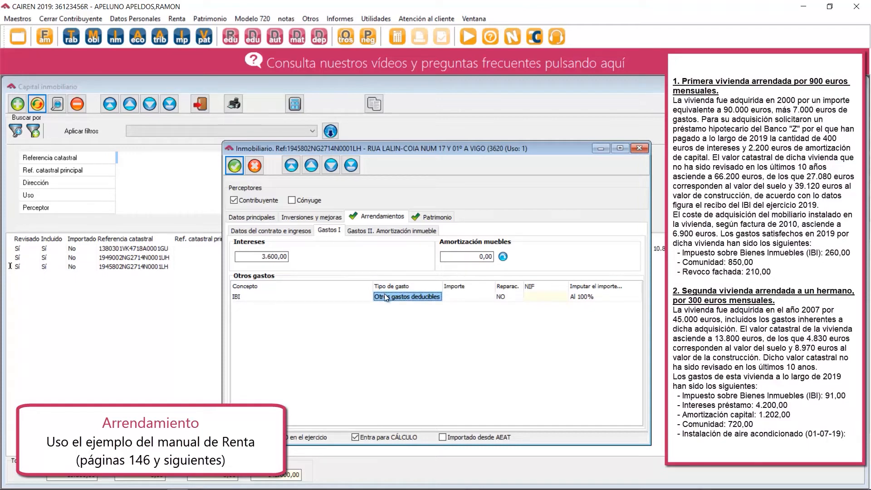
{"action": "left_click", "coordinate": [433, 298]}
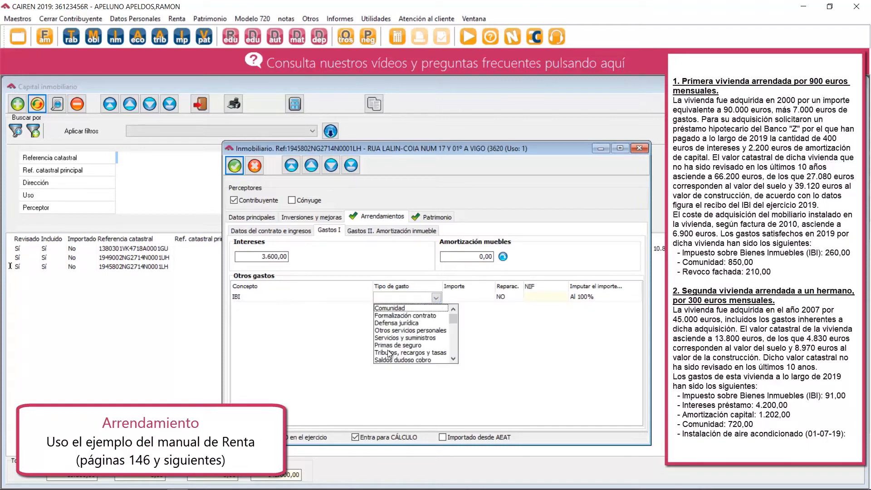
{"action": "left_click", "coordinate": [388, 353]}
{"action": "left_click", "coordinate": [457, 297]}
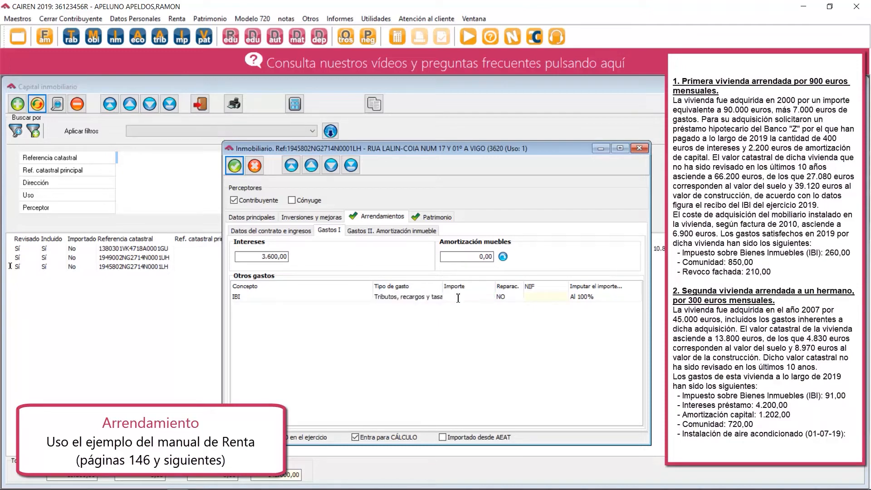
{"action": "type", "text": "91"}
{"action": "key", "text": "Return"}
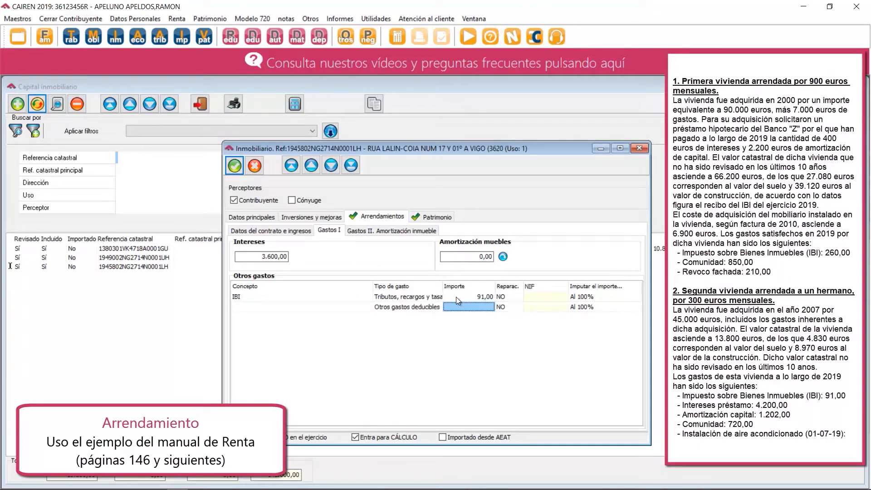
Add a COMUNIDAD expense of type Comunidad for 720,00 to the second rental's other expenses.
{"action": "key", "text": "Left"}
{"action": "key", "text": "Left"}
{"action": "type", "text": "D"}
{"action": "type", "text": "COMUNIDAD"}
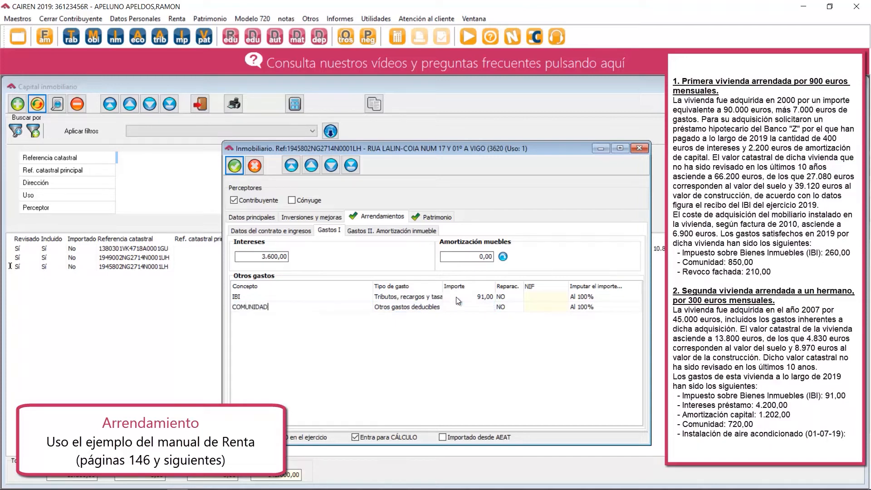
{"action": "key", "text": "Tab"}
{"action": "left_click", "coordinate": [420, 308]}
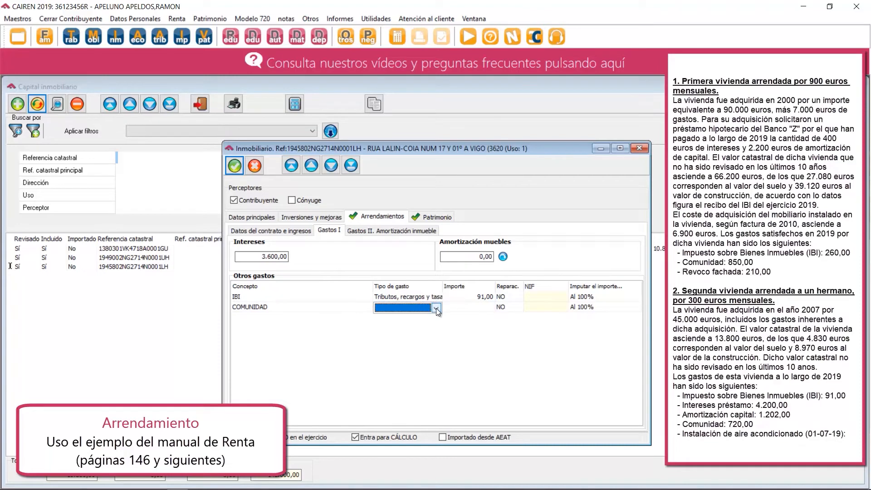
{"action": "left_click", "coordinate": [436, 309]}
{"action": "left_click", "coordinate": [403, 318]}
{"action": "left_click", "coordinate": [458, 309]}
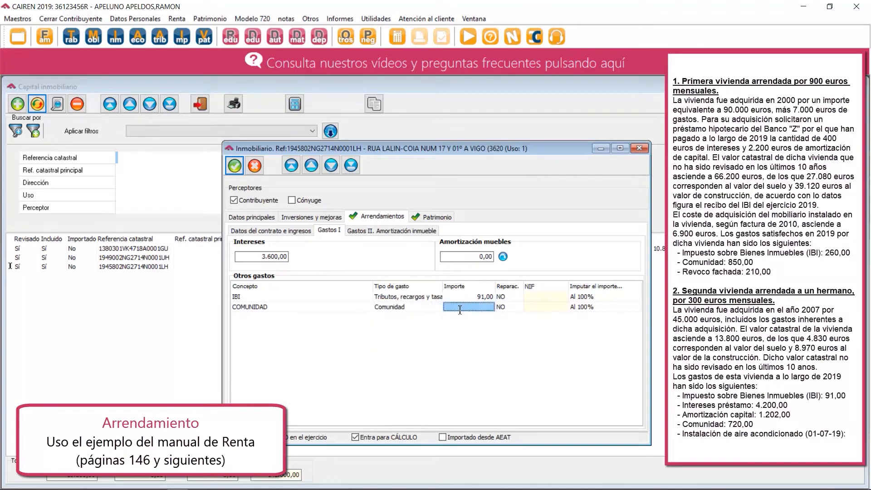
{"action": "left_click", "coordinate": [460, 310]}
{"action": "type", "text": "720"}
{"action": "key", "text": "Return"}
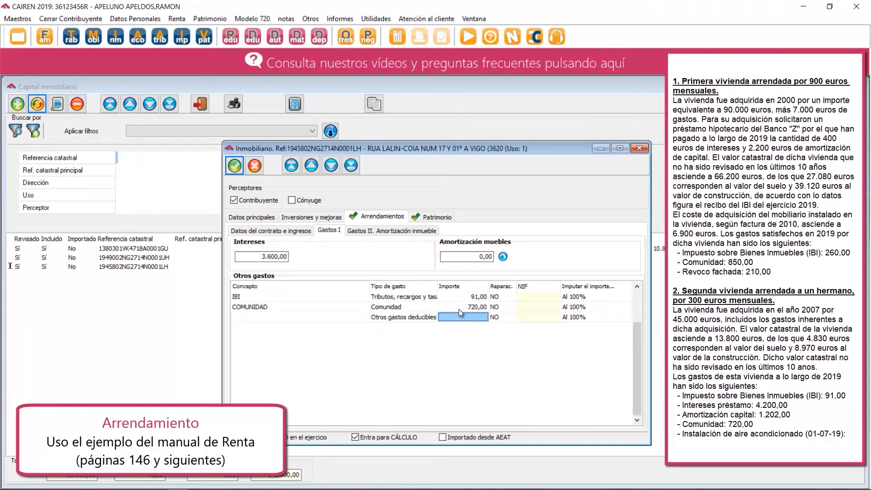
Record an AIRE ACONDICIONADO investment for the property, starting 01/07/2019, for 1.500,00 with 10% amortization.
{"action": "left_click", "coordinate": [317, 215]}
{"action": "left_click", "coordinate": [241, 235]}
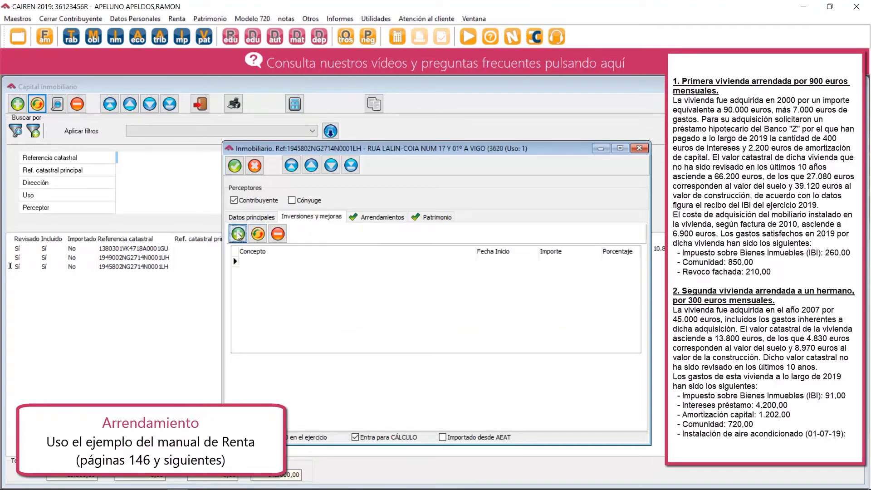
{"action": "type", "text": "A"}
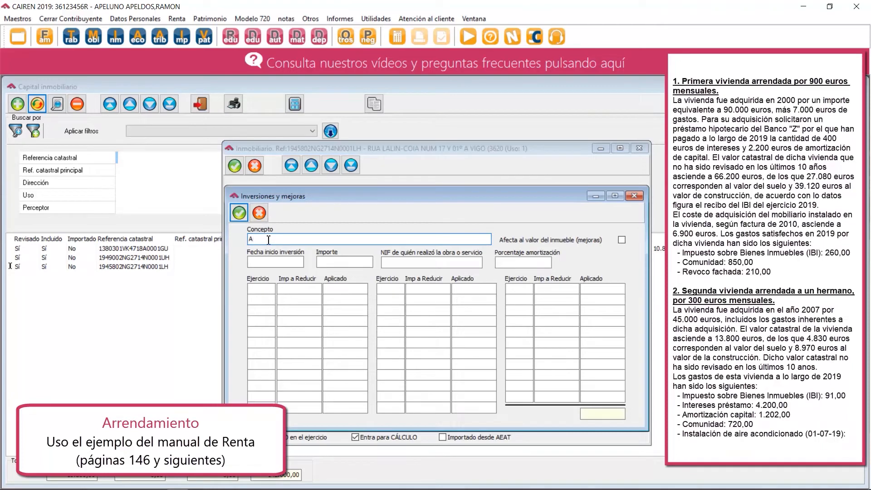
{"action": "type", "text": "IRE ACONDICIONADO"}
{"action": "key", "text": "Tab"}
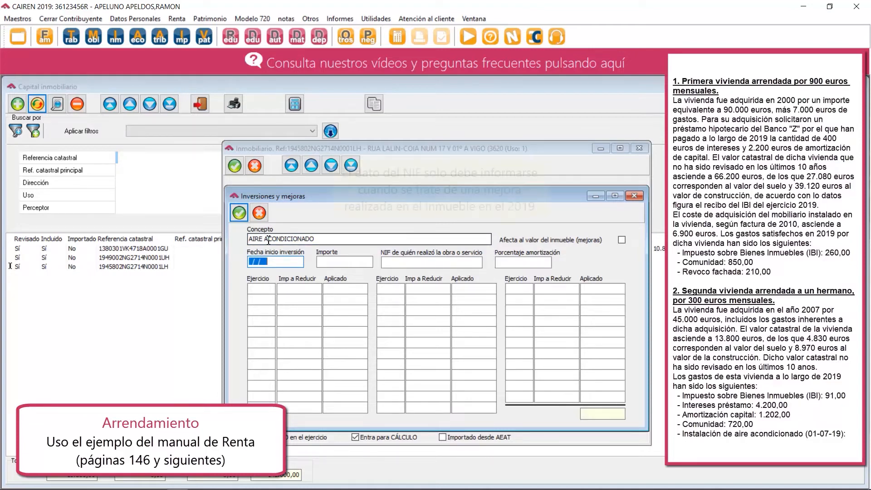
{"action": "type", "text": "01/"}
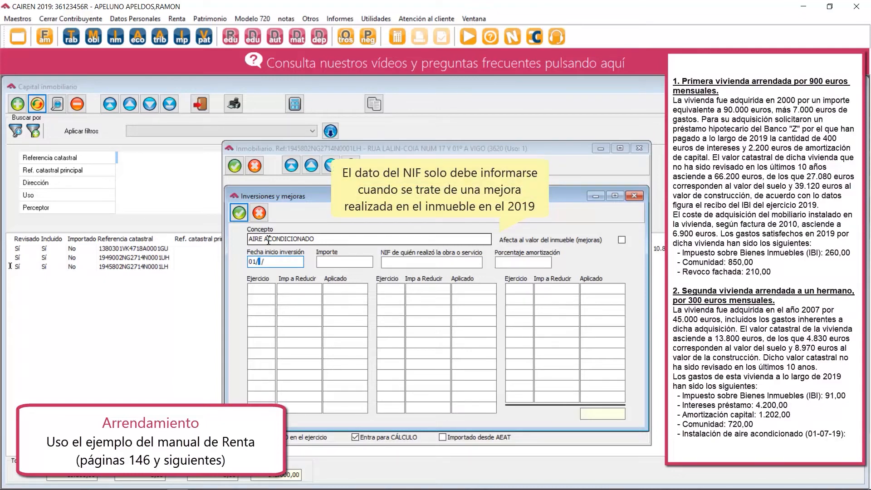
{"action": "type", "text": "07/2019"}
{"action": "key", "text": "Tab"}
{"action": "type", "text": "1500"}
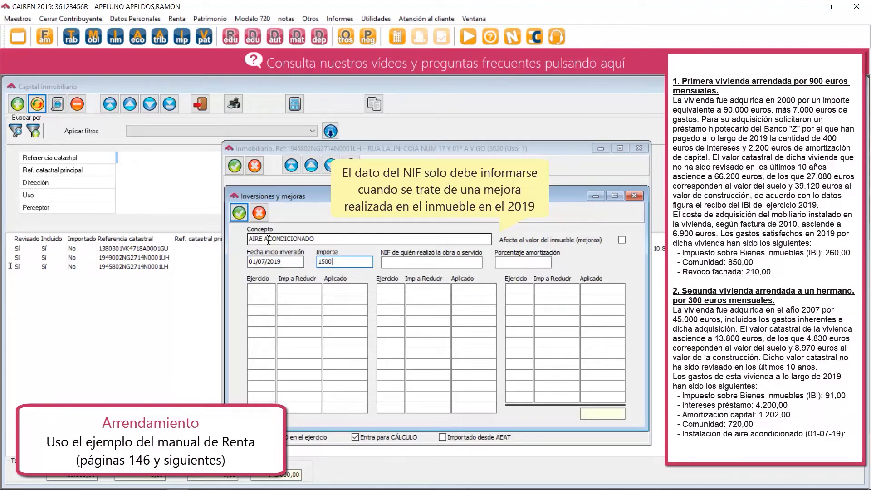
{"action": "key", "text": "Tab"}
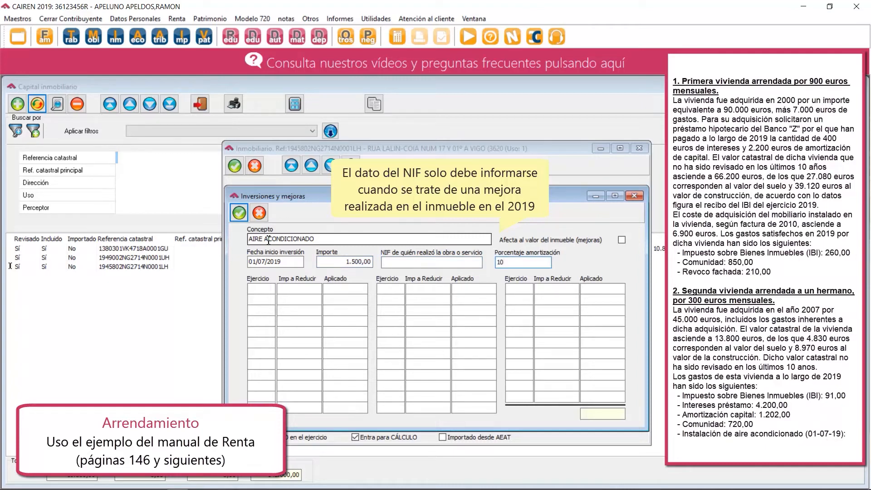
{"action": "key", "text": "Tab"}
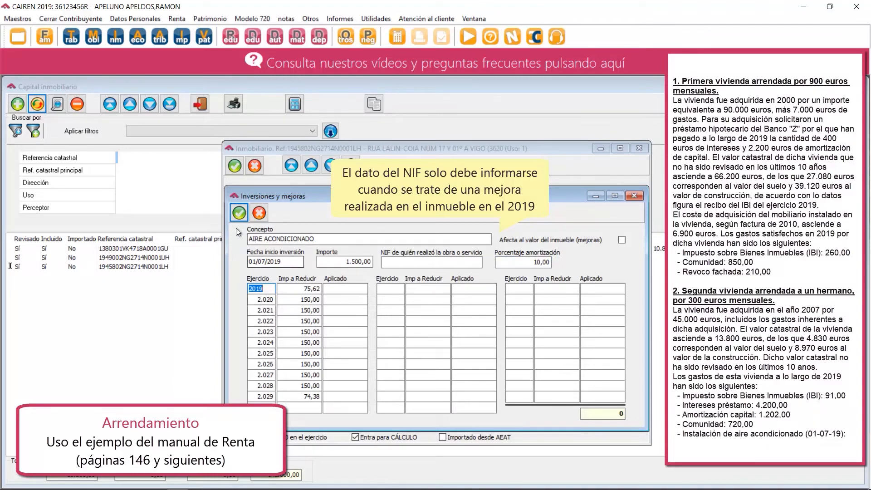
{"action": "left_click", "coordinate": [239, 212]}
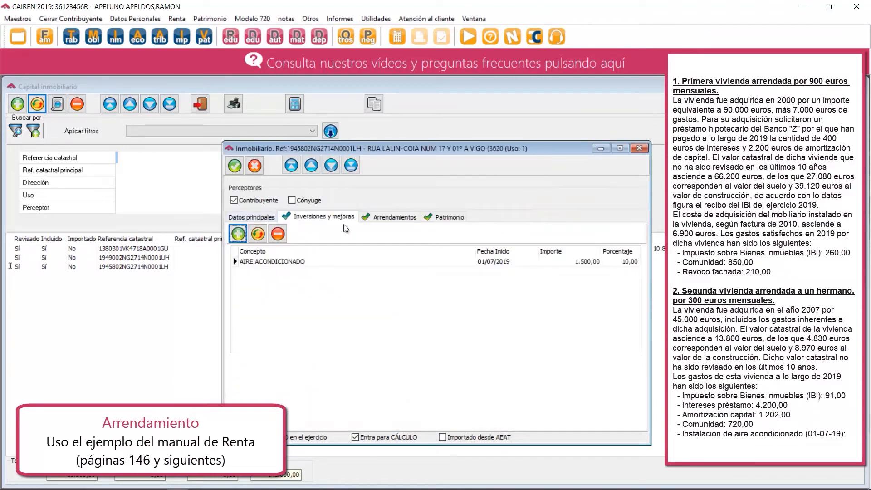
Review the second rental's amortization, mark the tenant as a spouse or relative up to the third degree, and save the property.
{"action": "left_click", "coordinate": [380, 218]}
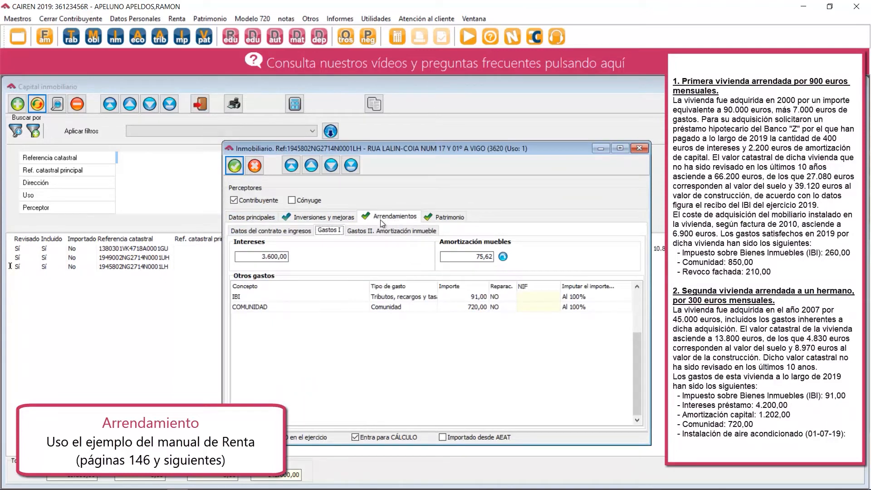
{"action": "left_click", "coordinate": [379, 230]}
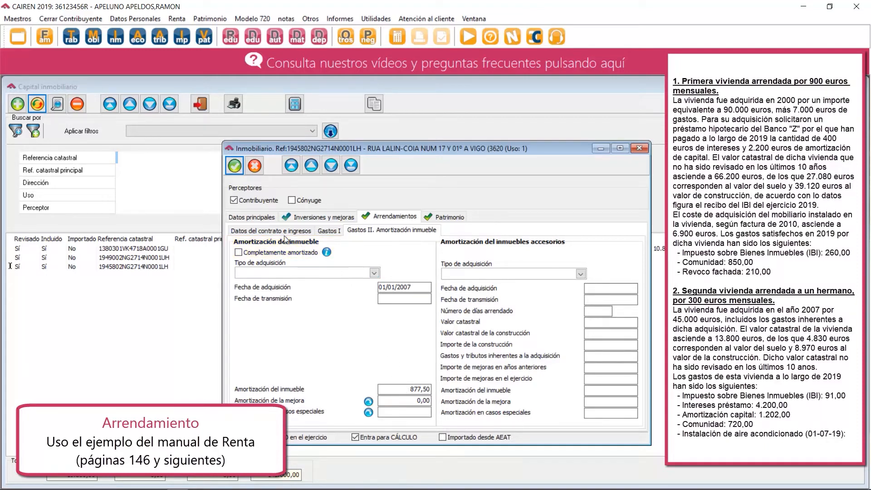
{"action": "left_click", "coordinate": [272, 230]}
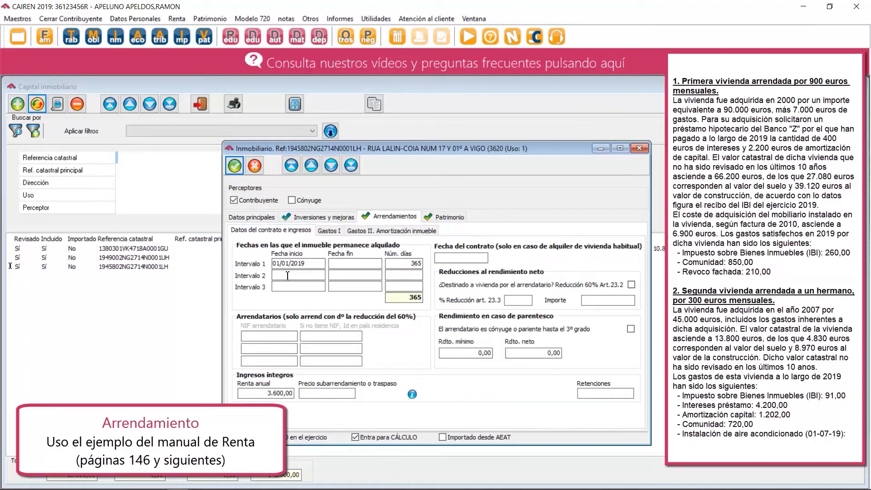
{"action": "left_click", "coordinate": [630, 329]}
{"action": "left_click", "coordinate": [233, 165]}
Calculate the income tax return, exclude the spouse's individual declaration, and accept the taxpayer's payment letter.
{"action": "left_click", "coordinate": [395, 36]}
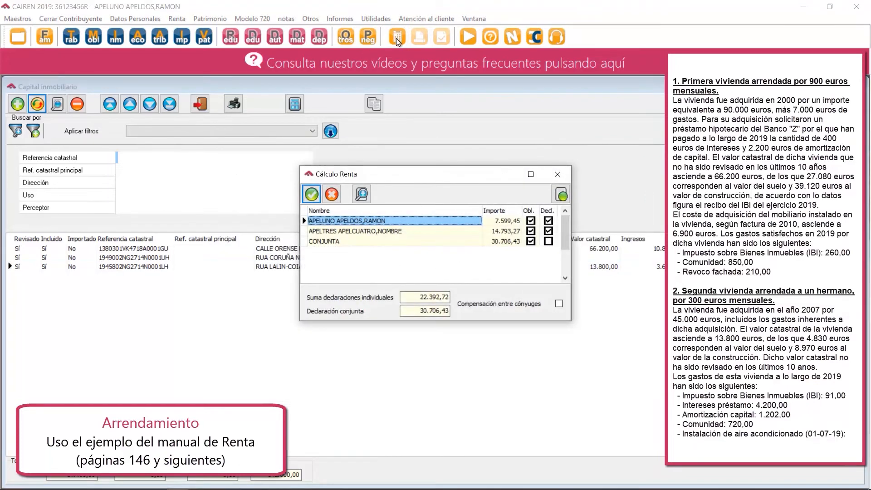
{"action": "left_click", "coordinate": [549, 231]}
{"action": "left_click", "coordinate": [312, 194]}
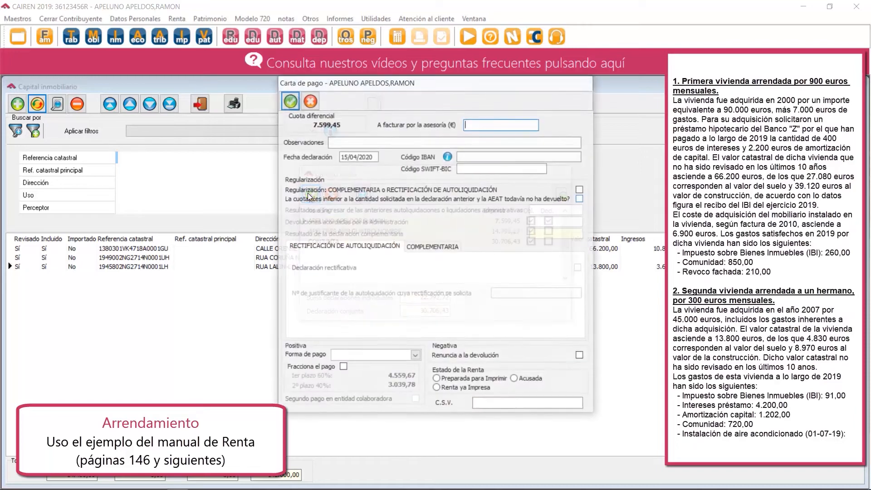
{"action": "left_click", "coordinate": [293, 101]}
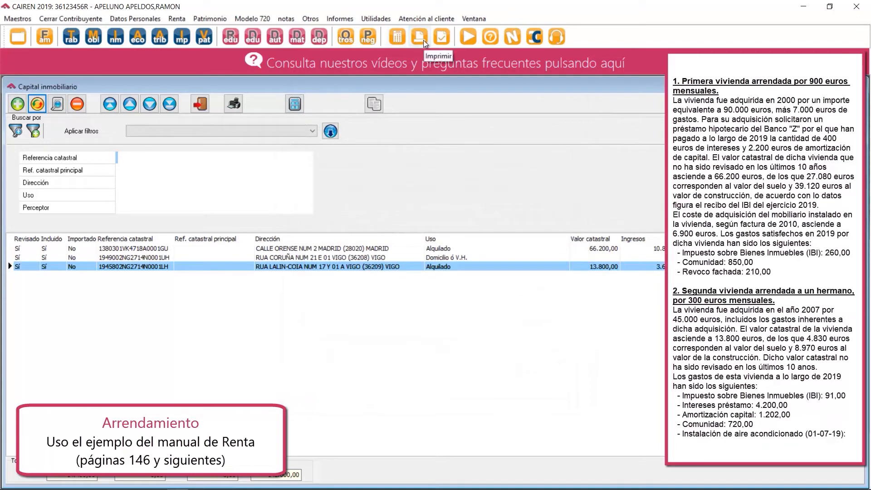
Generate the taxpayer's 2019 return draft in Castellano without prior AEAT validation.
{"action": "left_click", "coordinate": [423, 40]}
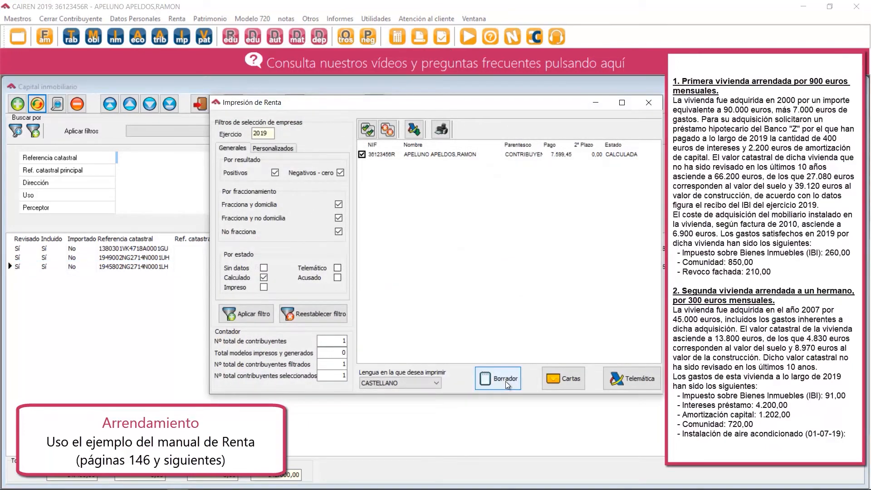
{"action": "left_click", "coordinate": [505, 379]}
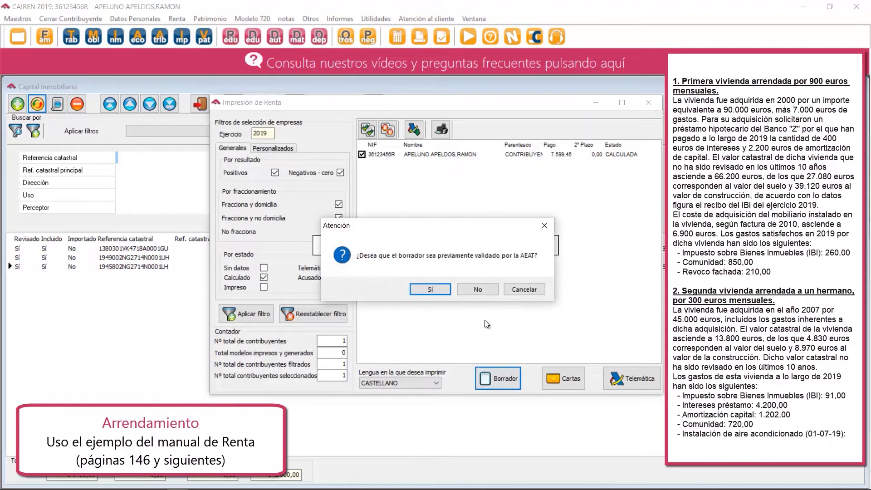
{"action": "left_click", "coordinate": [477, 290]}
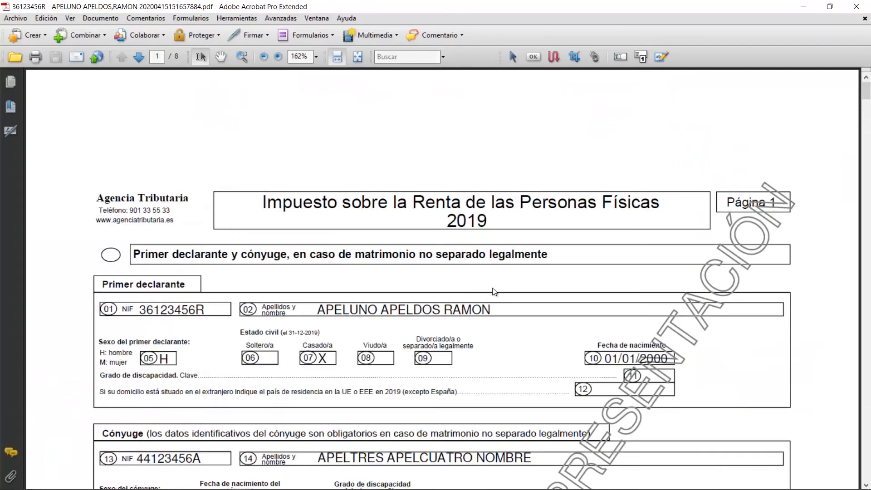
Examine Inmueble 1 in the draft PDF: tenant and contract data, rented days, income, deductible expenses, amortization and net income.
{"action": "left_click_drag", "start_coordinate": [865, 90], "coordinate": [839, 205]}
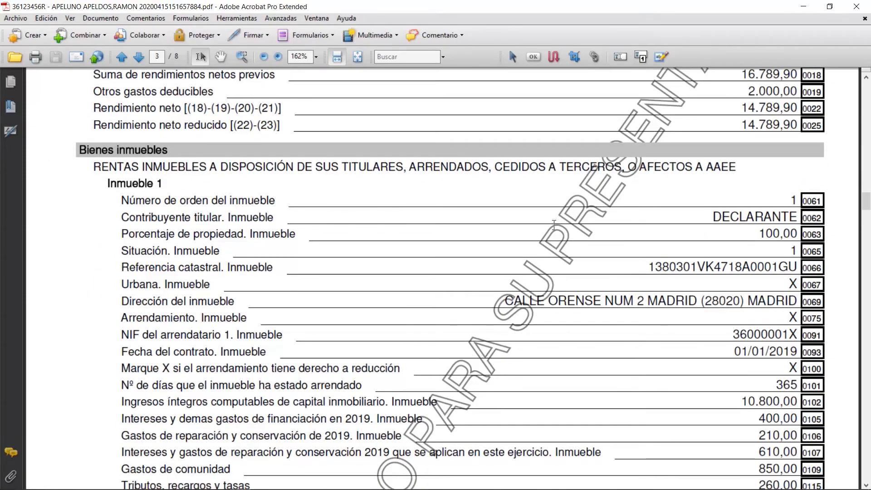
{"action": "left_click_drag", "start_coordinate": [122, 202], "coordinate": [255, 206]}
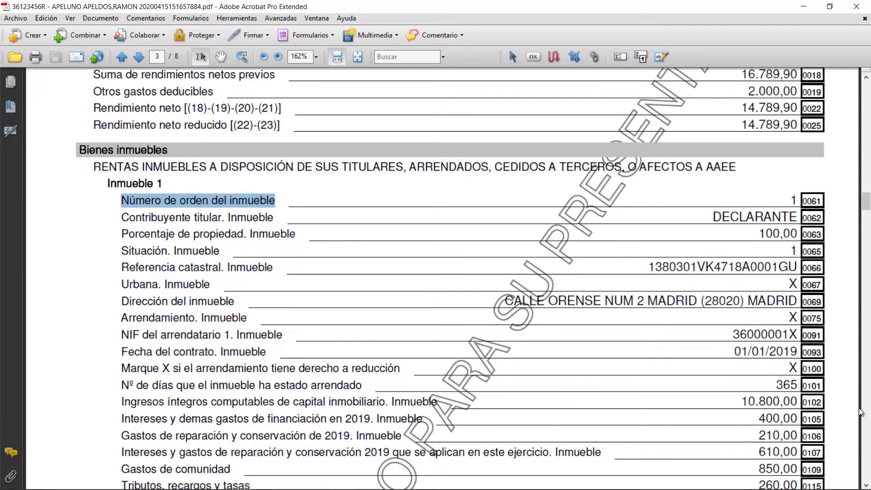
{"action": "left_click", "coordinate": [865, 484]}
{"action": "left_click", "coordinate": [866, 486]}
{"action": "left_click", "coordinate": [867, 486]}
{"action": "left_click", "coordinate": [866, 486]}
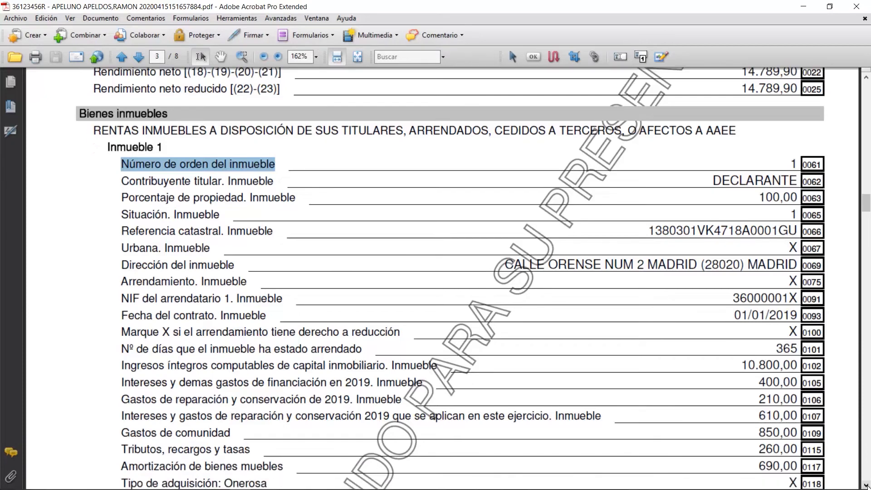
{"action": "left_click", "coordinate": [866, 486]}
{"action": "left_click_drag", "start_coordinate": [731, 292], "coordinate": [797, 295]}
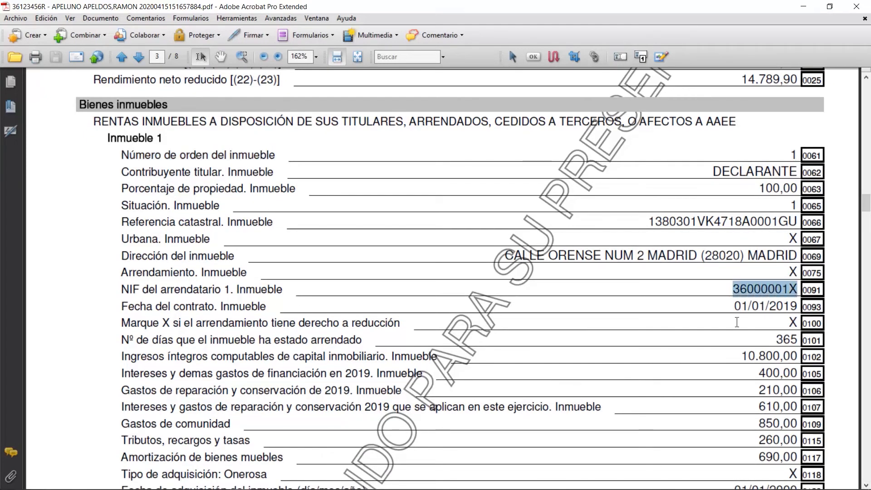
{"action": "left_click", "coordinate": [783, 339]}
{"action": "double_click", "coordinate": [783, 340]}
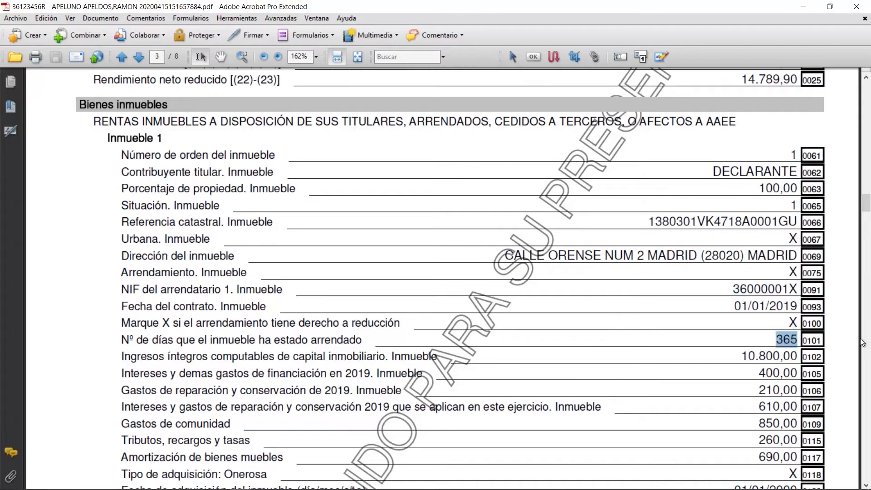
{"action": "left_click", "coordinate": [865, 485]}
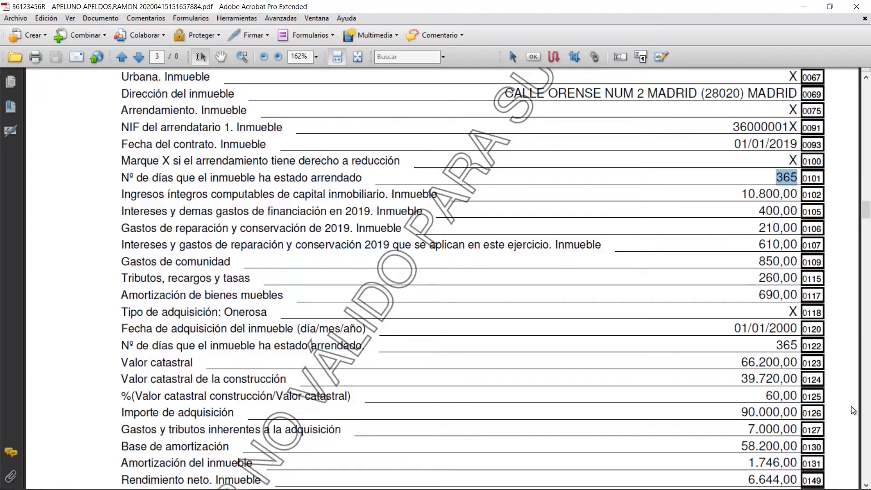
{"action": "left_click", "coordinate": [865, 485]}
{"action": "scroll", "coordinate": [865, 485], "scroll_direction": "down", "scroll_amount": 3}
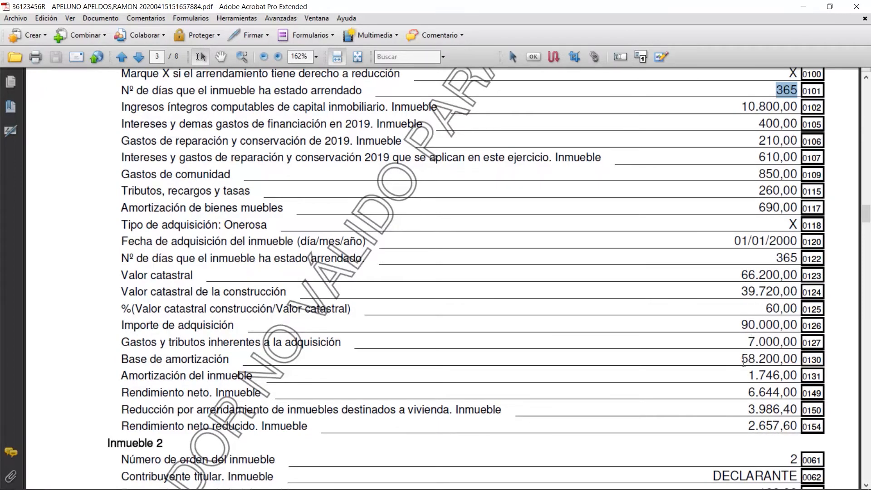
Examine Inmueble 1's amortization base and the Inmueble 2 and Inmueble 3 data in the draft PDF, and close it.
{"action": "left_click_drag", "start_coordinate": [742, 361], "coordinate": [787, 356]}
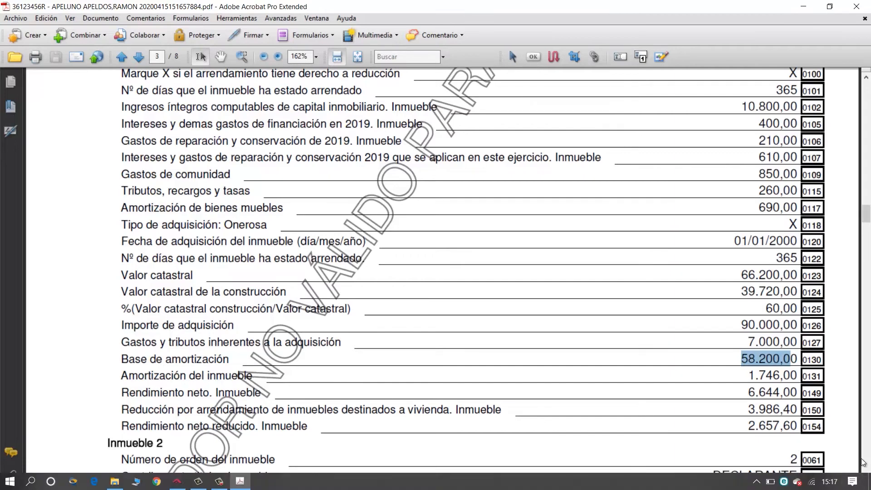
{"action": "left_click", "coordinate": [864, 484]}
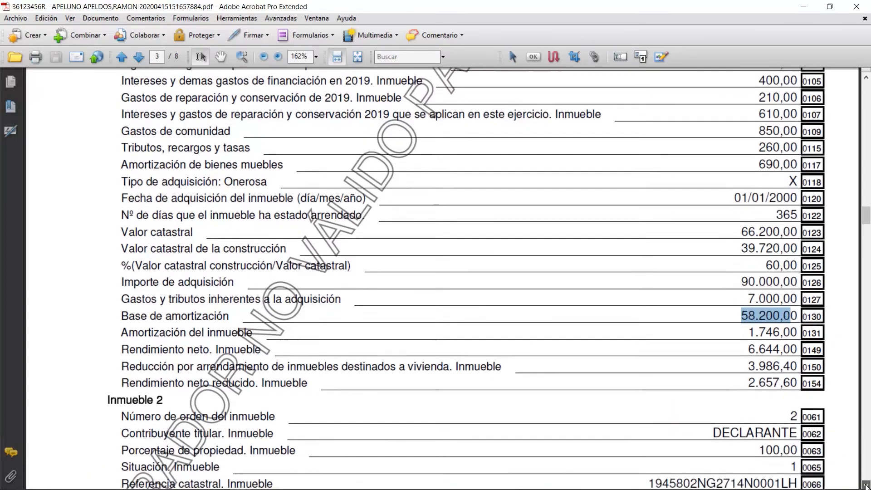
{"action": "left_click", "coordinate": [866, 487]}
{"action": "left_click", "coordinate": [866, 487]}
{"action": "left_click", "coordinate": [866, 486]}
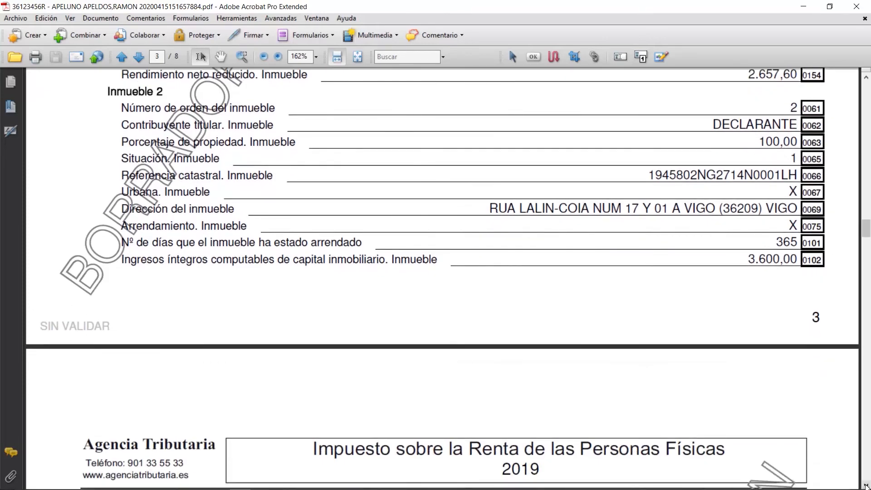
{"action": "left_click_drag", "start_coordinate": [866, 485], "coordinate": [865, 485]}
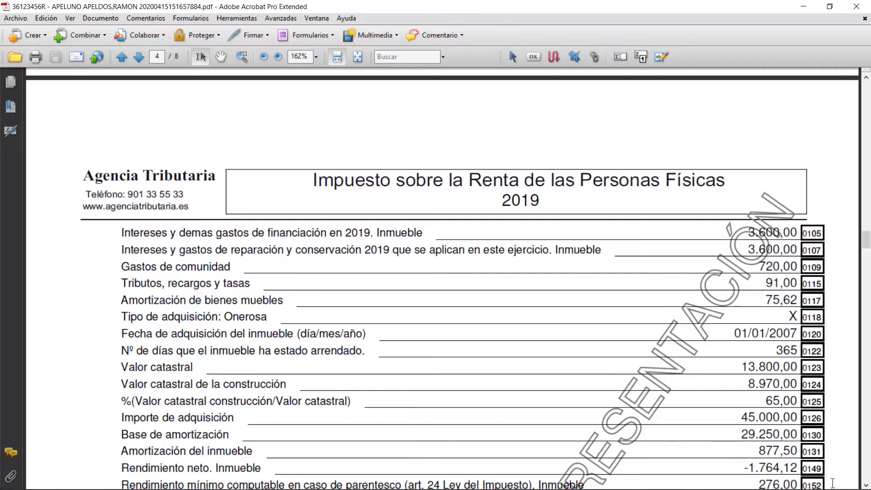
{"action": "left_click_drag", "start_coordinate": [865, 485], "coordinate": [865, 485]}
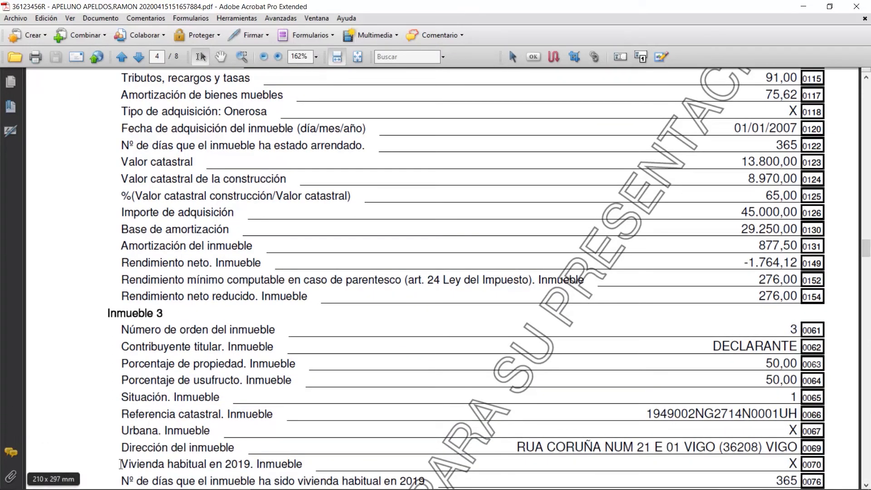
{"action": "left_click_drag", "start_coordinate": [121, 463], "coordinate": [261, 467]}
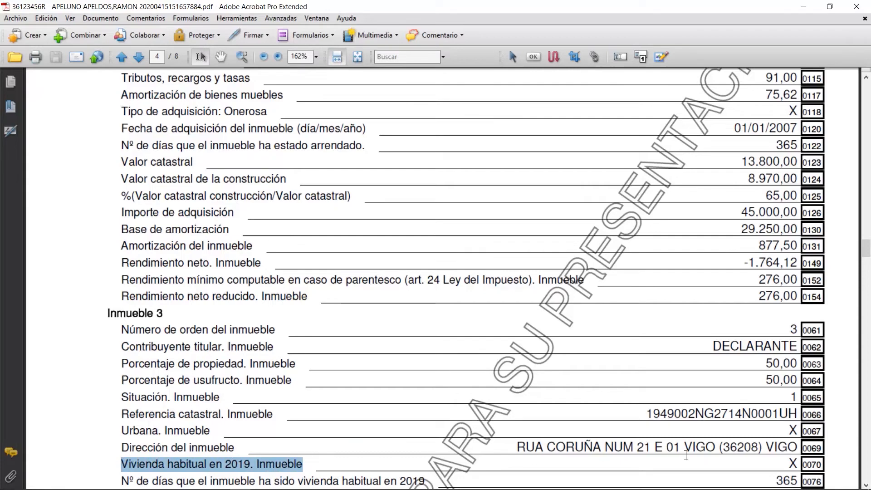
{"action": "left_click", "coordinate": [865, 484]}
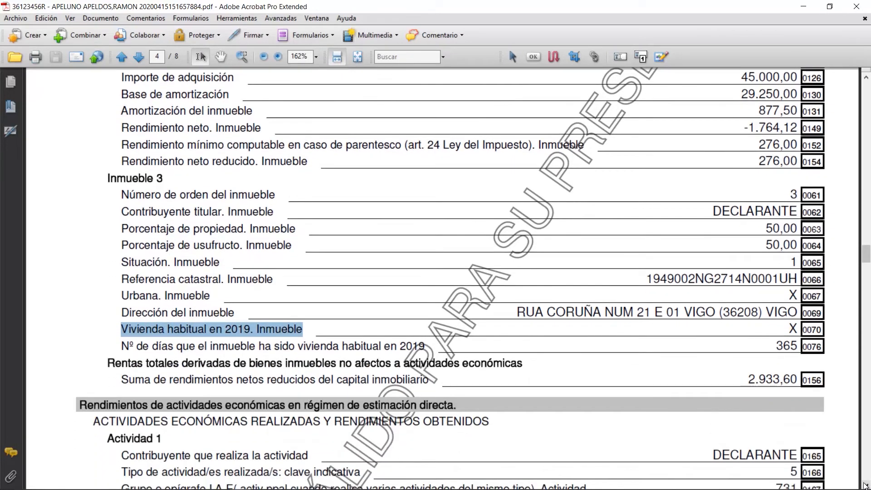
{"action": "left_click", "coordinate": [859, 6]}
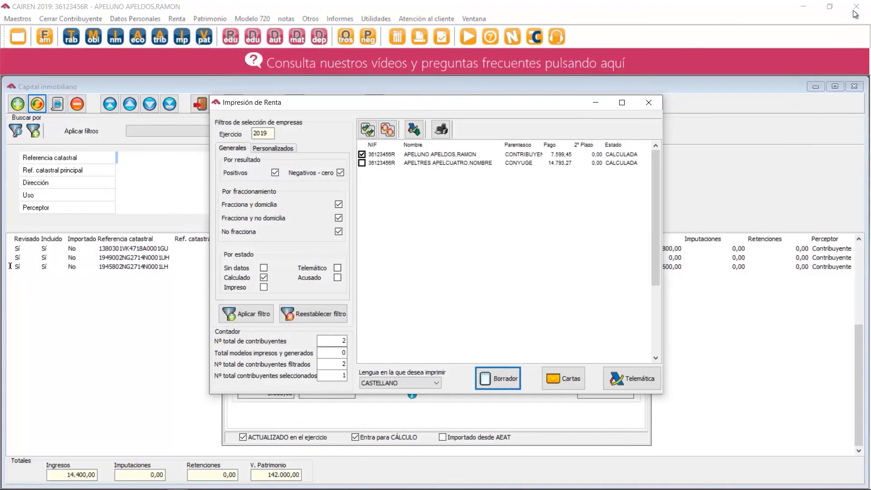
Generate the taxpayer's draft with prior AEAT validation and read the errors detected, especially the one for box 1395.
{"action": "left_click", "coordinate": [487, 384]}
{"action": "left_click", "coordinate": [435, 288]}
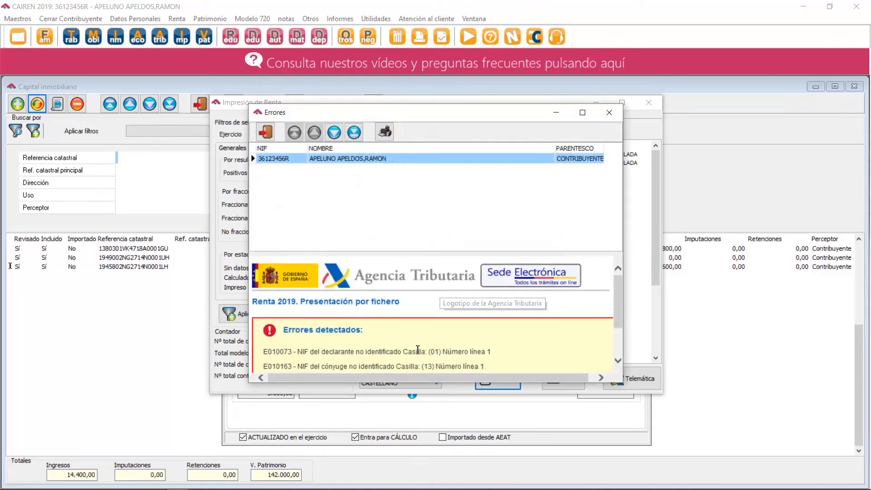
{"action": "left_click", "coordinate": [618, 361]}
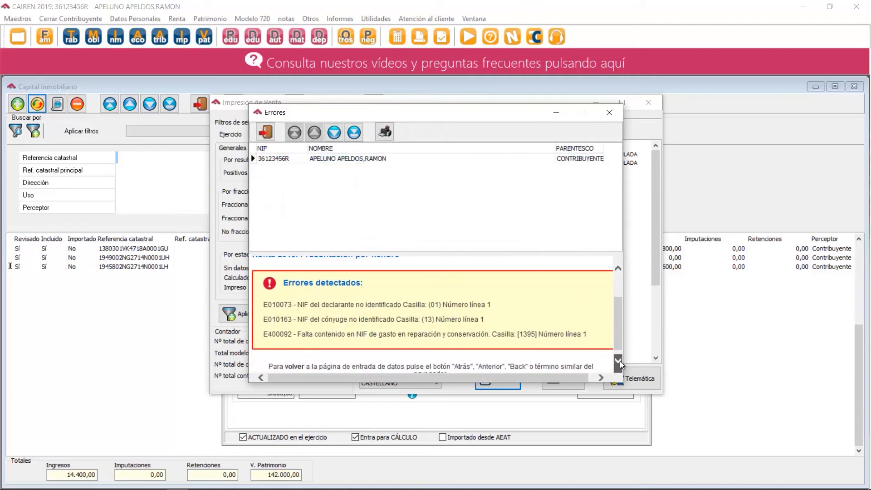
{"action": "left_click", "coordinate": [618, 361]}
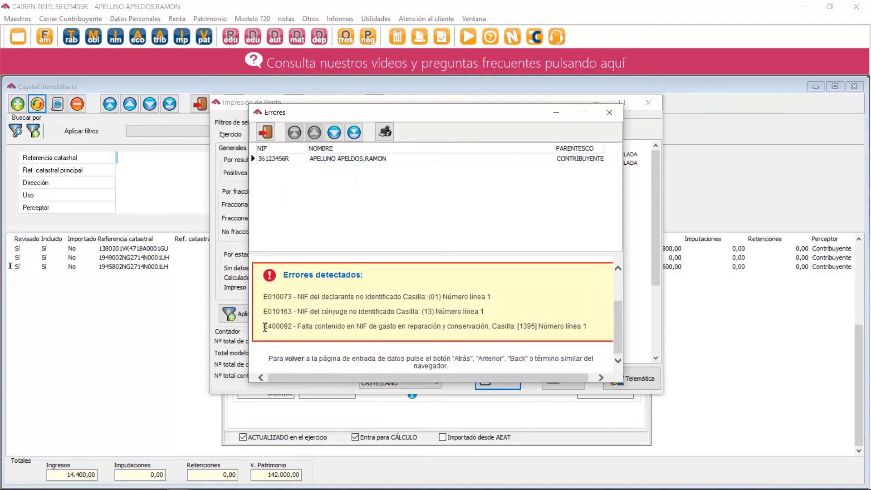
{"action": "left_click_drag", "start_coordinate": [265, 327], "coordinate": [530, 336]}
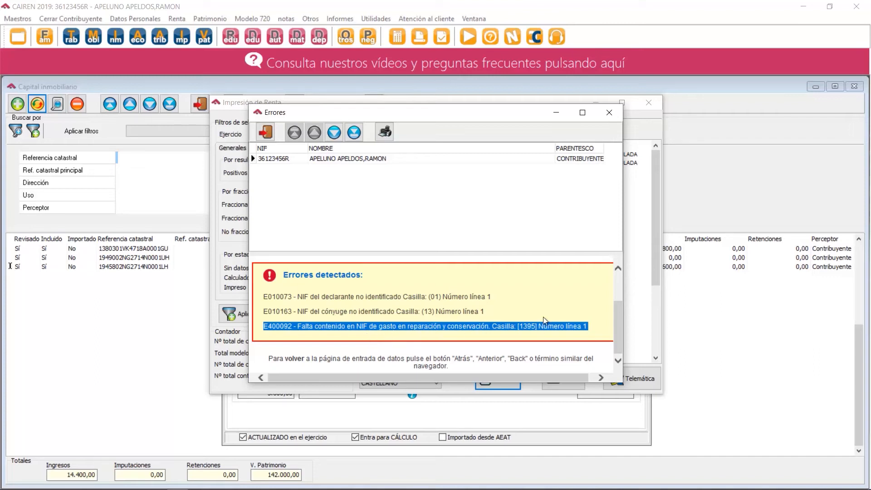
{"action": "left_click", "coordinate": [610, 114]}
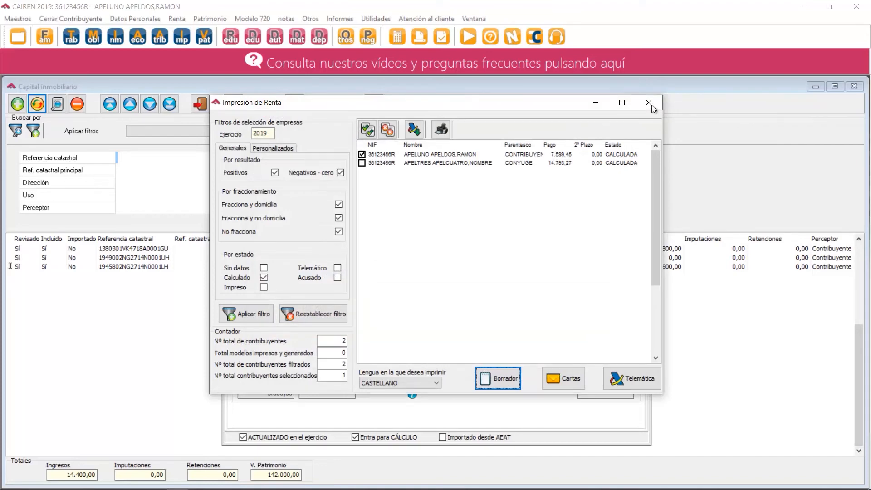
Leave the return printing window and save the second rental's record, keeping its pending changes.
{"action": "left_click", "coordinate": [648, 103]}
{"action": "left_click", "coordinate": [639, 148]}
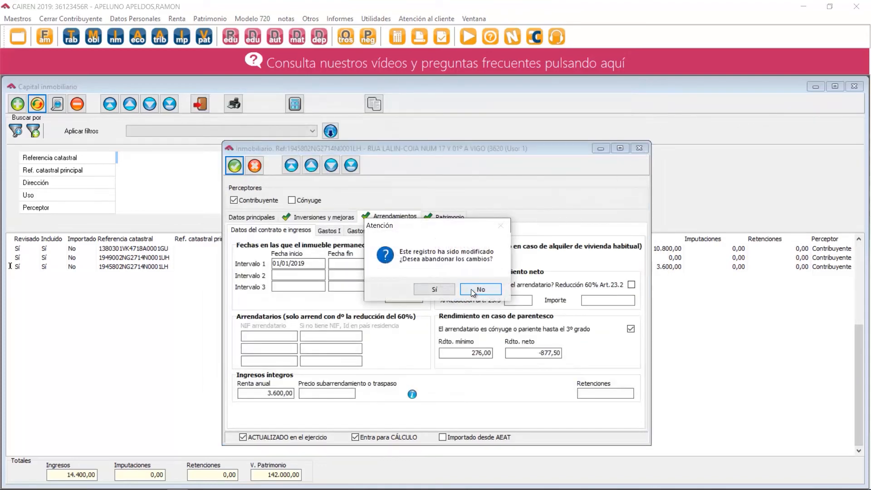
{"action": "left_click", "coordinate": [479, 289]}
{"action": "left_click", "coordinate": [235, 166]}
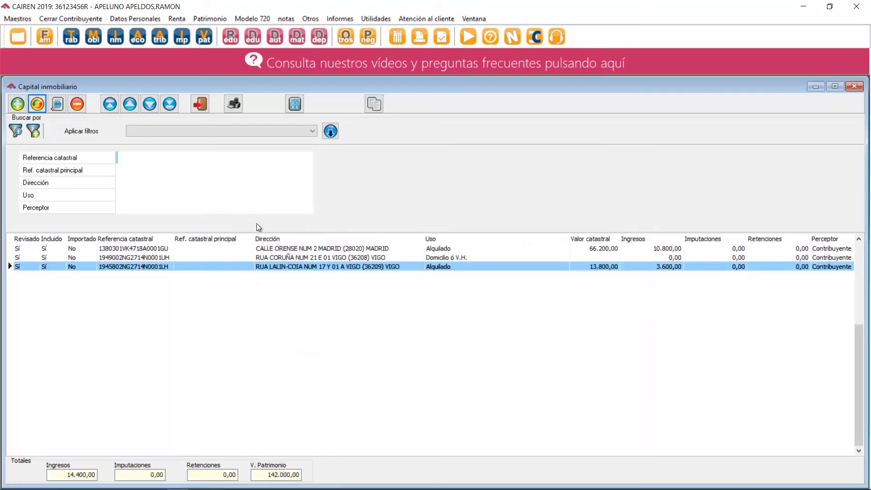
Open the Madrid rental's lease expenses and enter the repair provider's NIF for the REPARACIONES expense.
{"action": "left_click", "coordinate": [439, 248]}
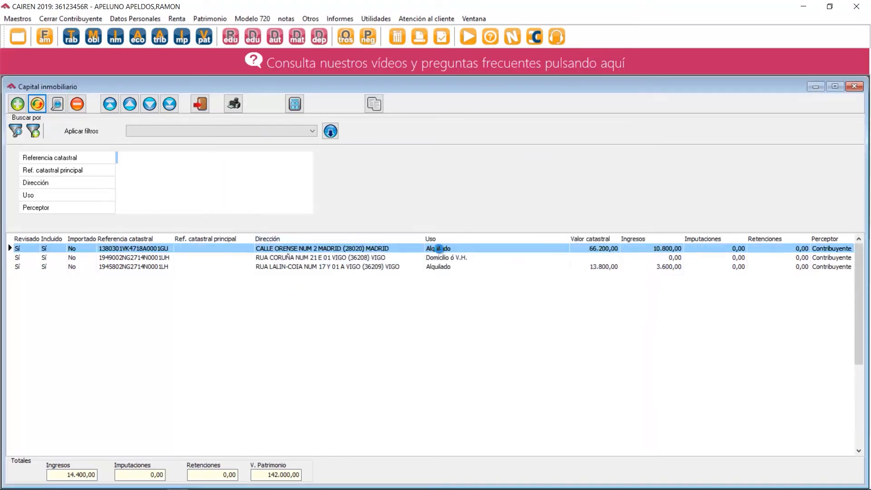
{"action": "double_click", "coordinate": [439, 248]}
{"action": "left_click", "coordinate": [392, 218]}
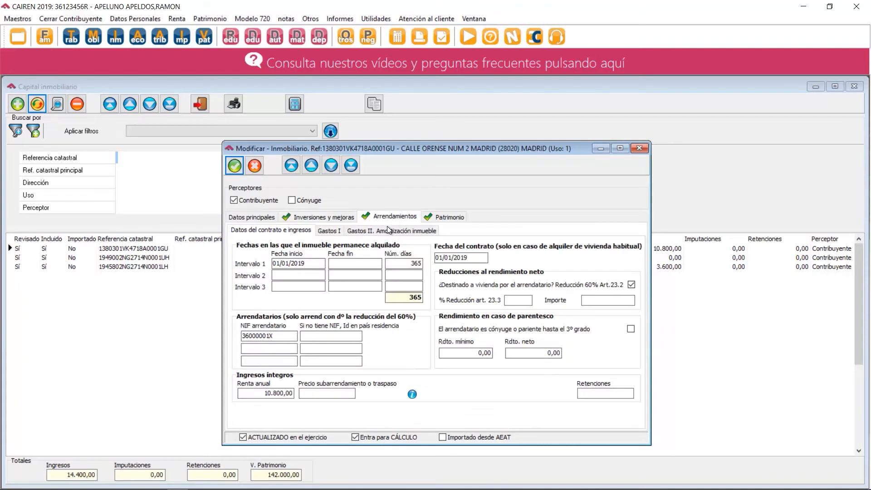
{"action": "left_click", "coordinate": [327, 231]}
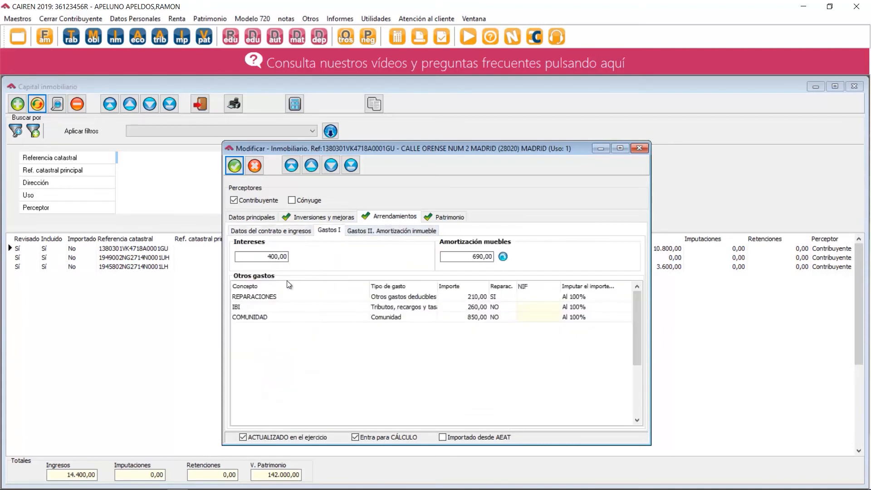
{"action": "left_click", "coordinate": [527, 297]}
{"action": "left_click", "coordinate": [526, 299]}
{"action": "key", "text": "Tab"}
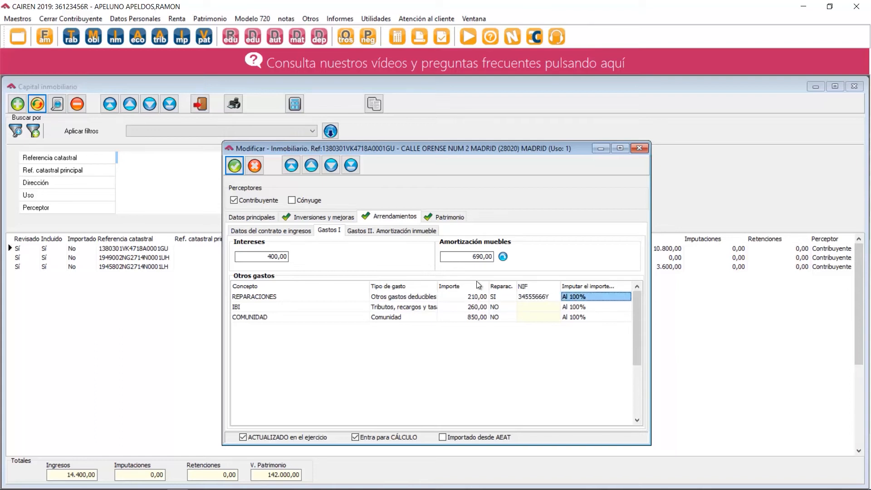
{"action": "left_click", "coordinate": [532, 309]}
{"action": "left_click", "coordinate": [534, 318]}
{"action": "left_click", "coordinate": [531, 306]}
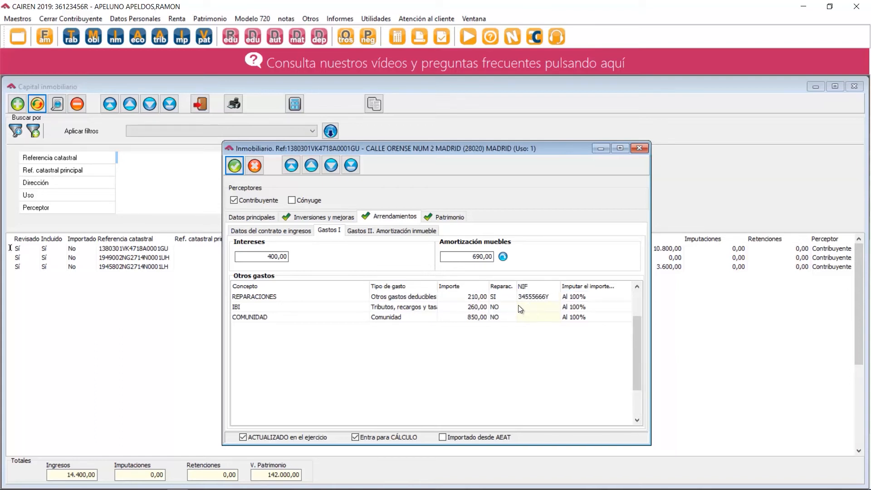
Add a FORMALIZACION DE CONTRATO line to the Madrid rental's other expenses, with expense type Formalización contrato.
{"action": "left_click", "coordinate": [266, 318]}
{"action": "key", "text": "Down"}
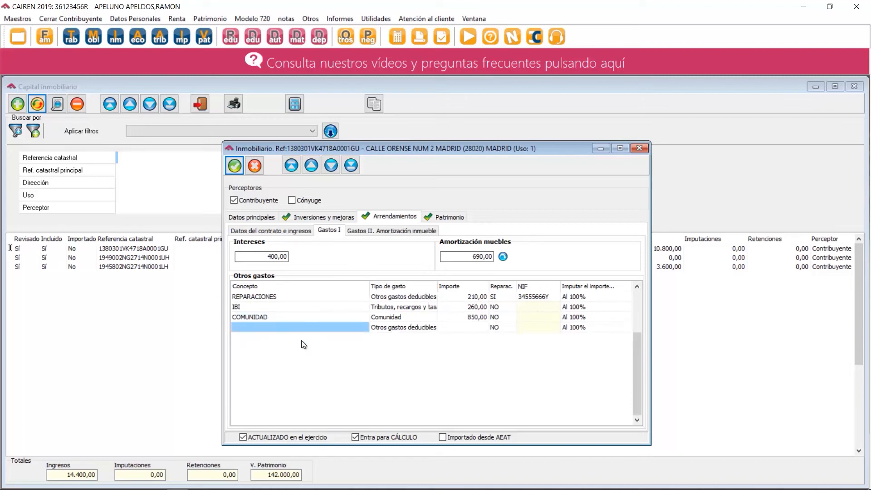
{"action": "left_click", "coordinate": [303, 327]}
{"action": "type", "text": "FOR"}
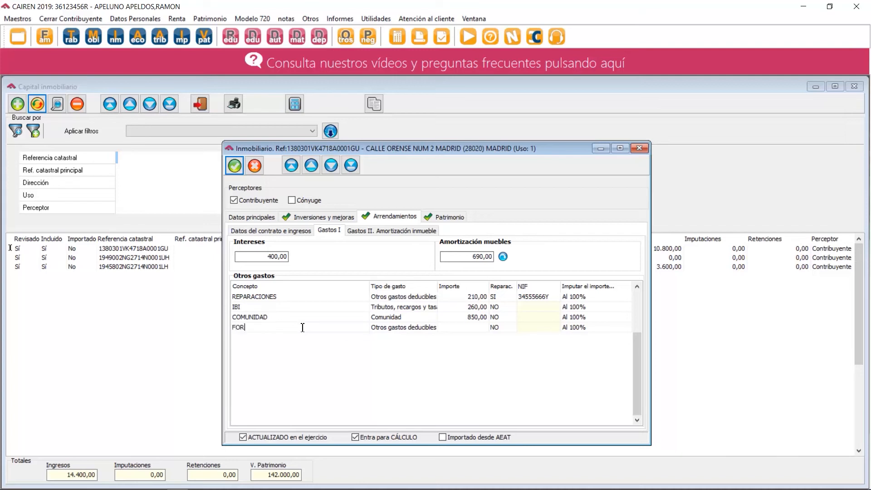
{"action": "type", "text": "MALIZACION DE CONTRATO"}
{"action": "key", "text": "Tab"}
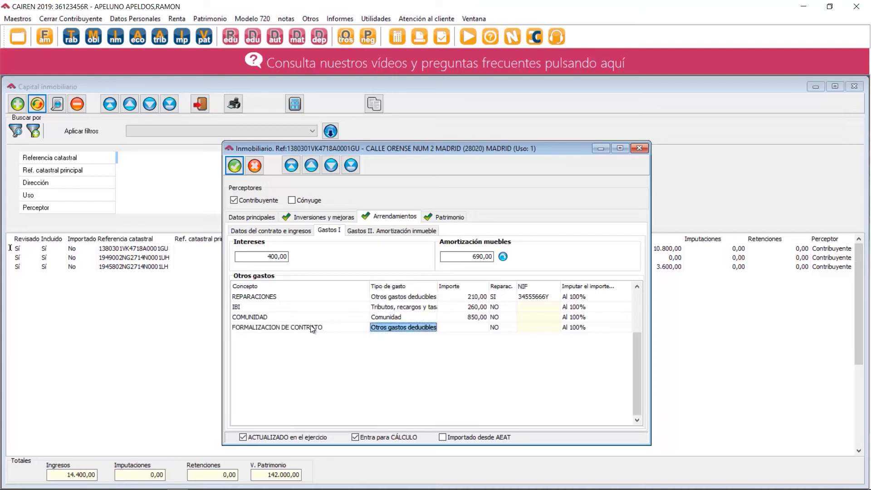
{"action": "left_click", "coordinate": [408, 329]}
{"action": "left_click", "coordinate": [432, 328]}
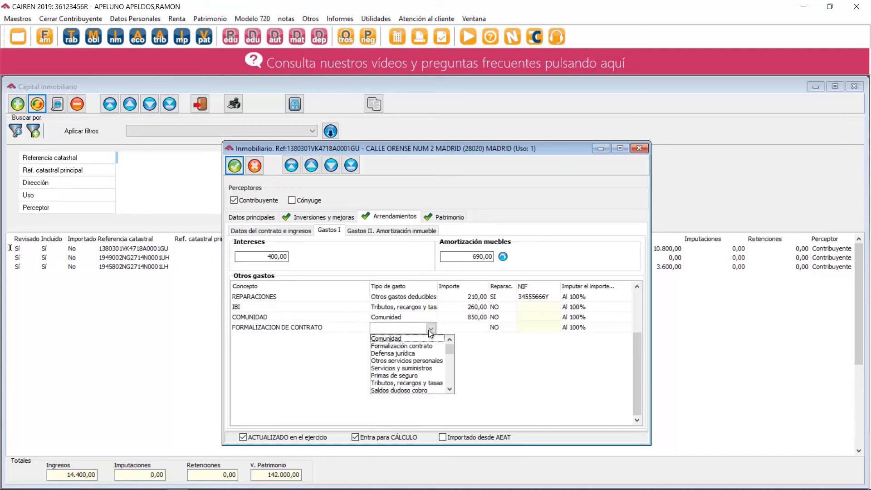
{"action": "left_click", "coordinate": [421, 345]}
Set the contract formalization expense to 678, enter its provider's NIF, and save the property.
{"action": "left_click", "coordinate": [521, 328]}
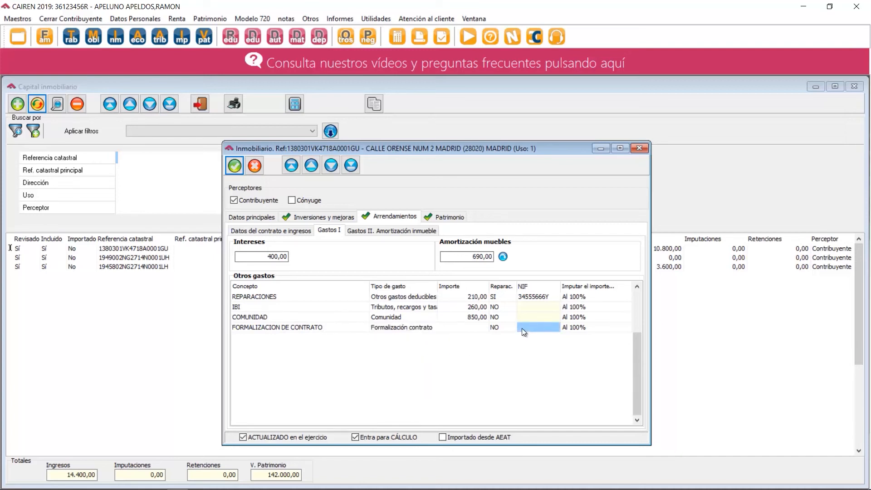
{"action": "left_click", "coordinate": [479, 327]}
{"action": "type", "text": "678"}
{"action": "left_click", "coordinate": [525, 328]}
{"action": "left_click", "coordinate": [524, 330]}
{"action": "key", "text": "Tab"}
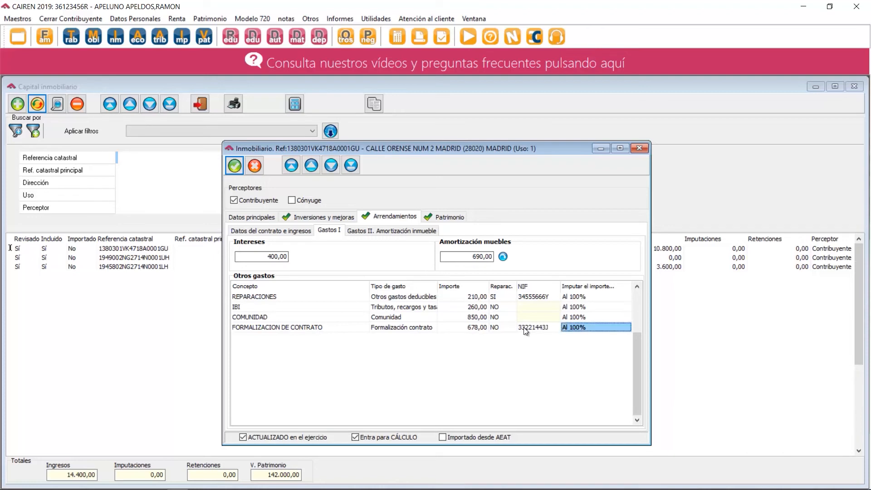
{"action": "left_click", "coordinate": [234, 165]}
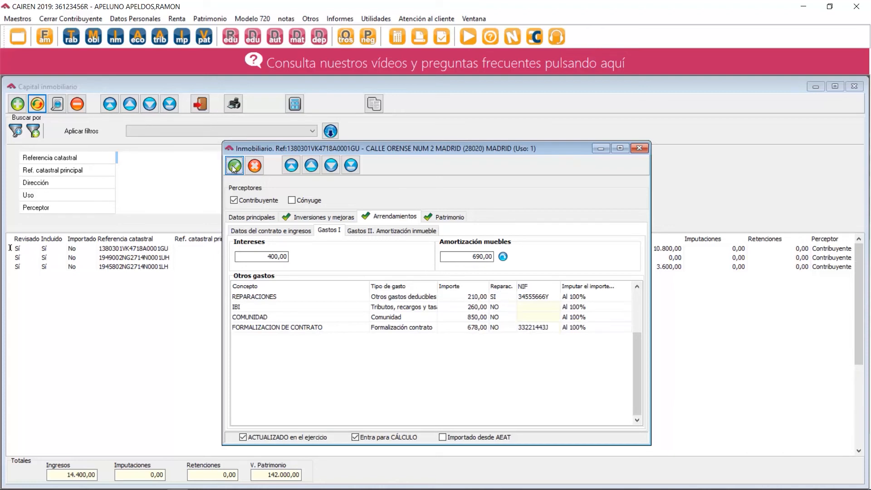
Recalculate the income tax return and accept the taxpayer's payment letter.
{"action": "left_click", "coordinate": [400, 37]}
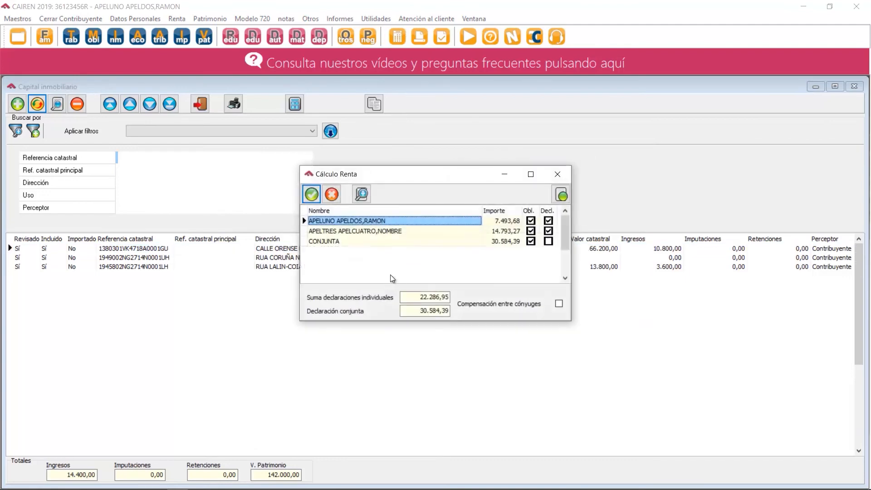
{"action": "left_click", "coordinate": [311, 195]}
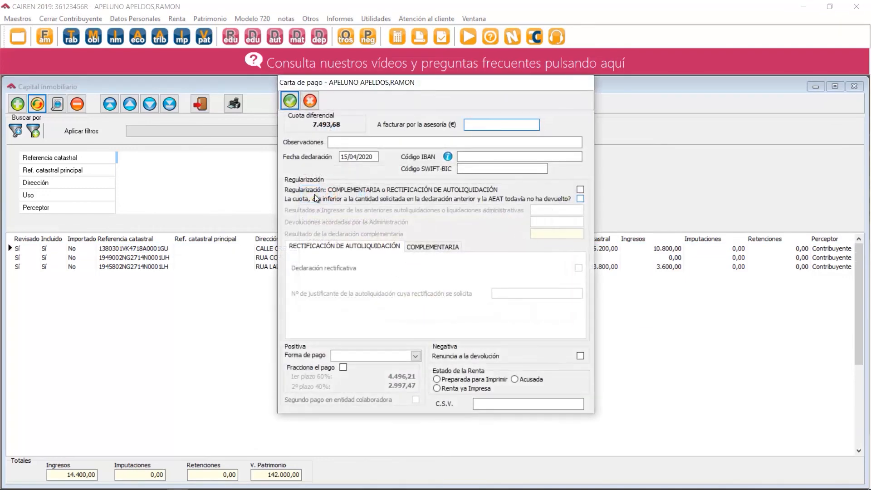
{"action": "left_click", "coordinate": [290, 102]}
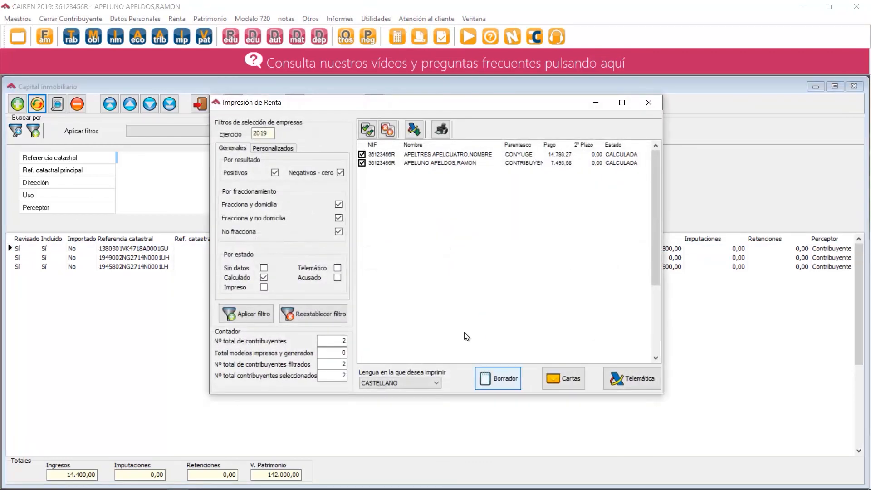
Exclude the spouse from the 2019 returns to print and generate the taxpayer's draft in Castellano without AEAT validation.
{"action": "left_click", "coordinate": [361, 155]}
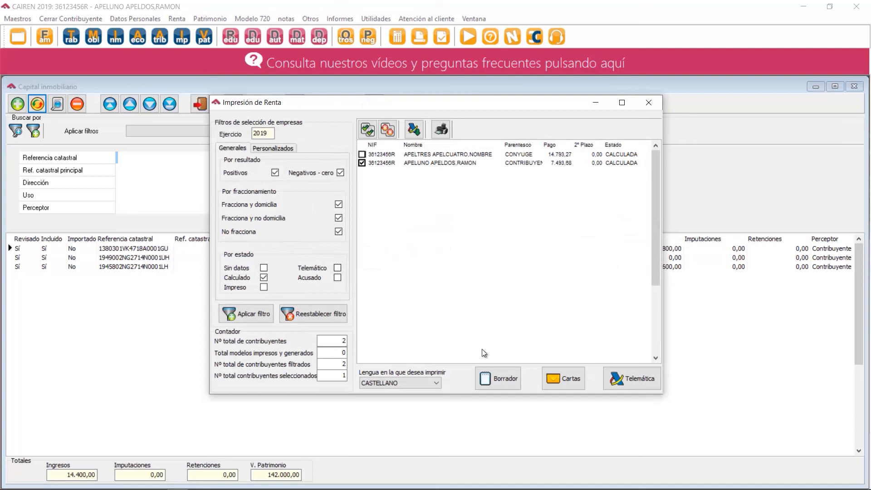
{"action": "left_click", "coordinate": [491, 388]}
{"action": "left_click", "coordinate": [475, 290]}
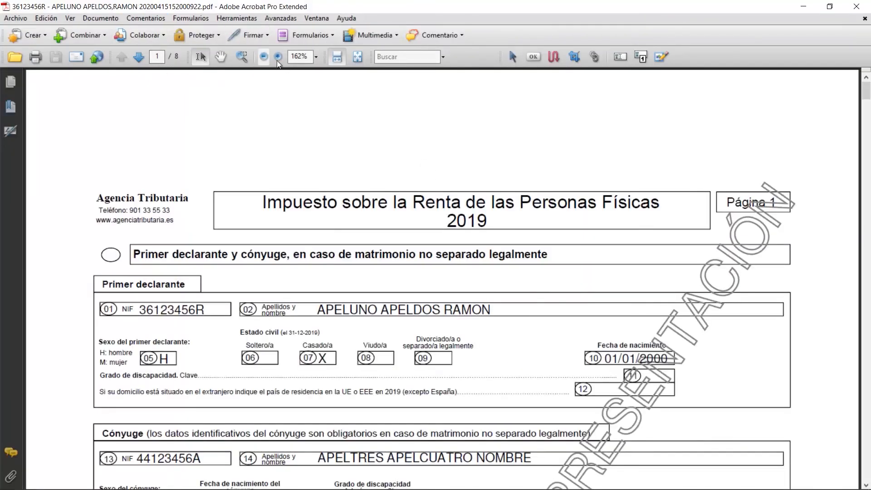
Examine the additional information on rented property expenses for Inmueble 1 in the new draft, with the page at 100%.
{"action": "left_click", "coordinate": [264, 57]}
{"action": "left_click", "coordinate": [263, 56]}
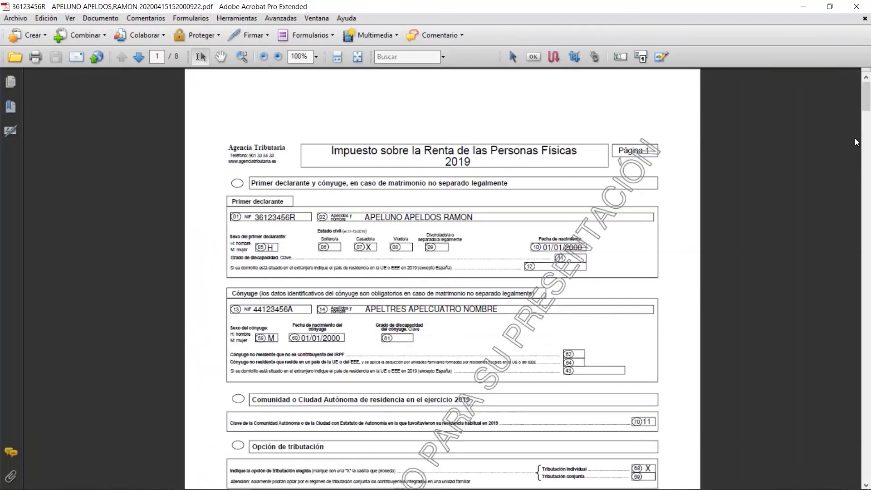
{"action": "scroll", "coordinate": [856, 142], "scroll_direction": "down", "scroll_amount": 10}
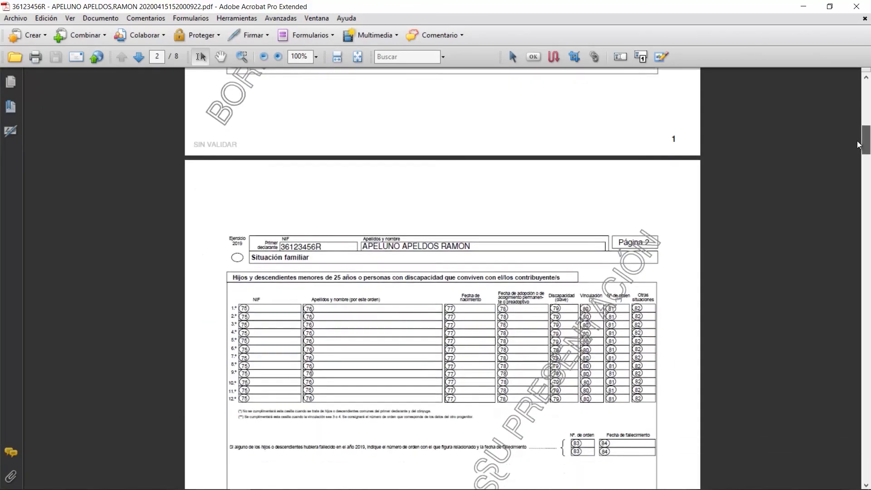
{"action": "left_click_drag", "start_coordinate": [857, 145], "coordinate": [845, 198]}
{"action": "left_click_drag", "start_coordinate": [244, 316], "coordinate": [751, 315]}
{"action": "left_click_drag", "start_coordinate": [865, 196], "coordinate": [847, 345]}
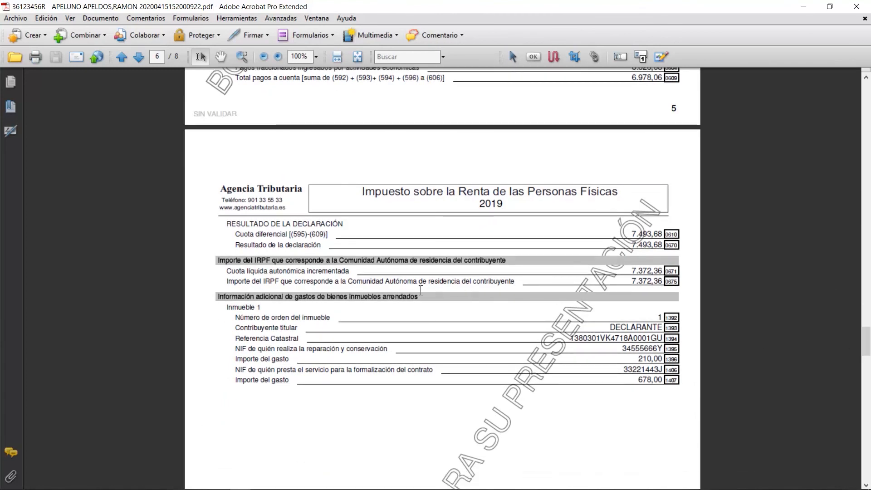
Select the heading 'Información adicional de gastos de bienes inmuebles arrendados' in the draft and close the PDF along with its viewer.
{"action": "left_click_drag", "start_coordinate": [222, 299], "coordinate": [429, 303]}
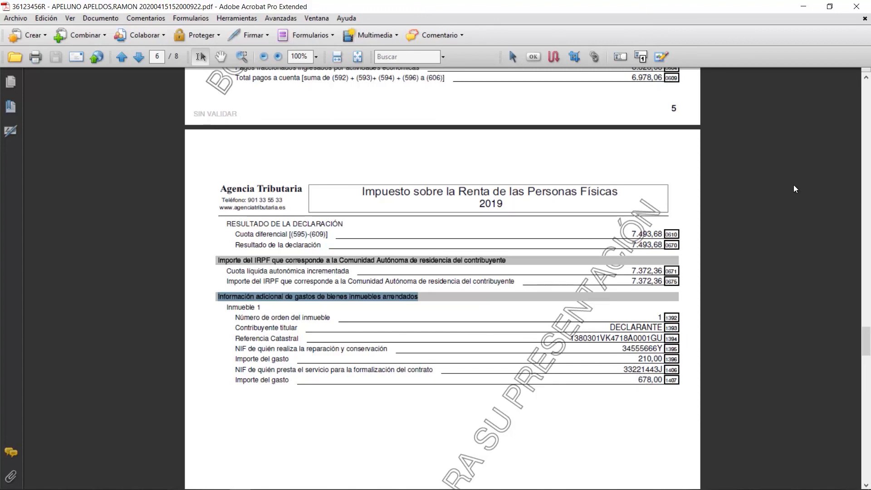
{"action": "left_click", "coordinate": [864, 19]}
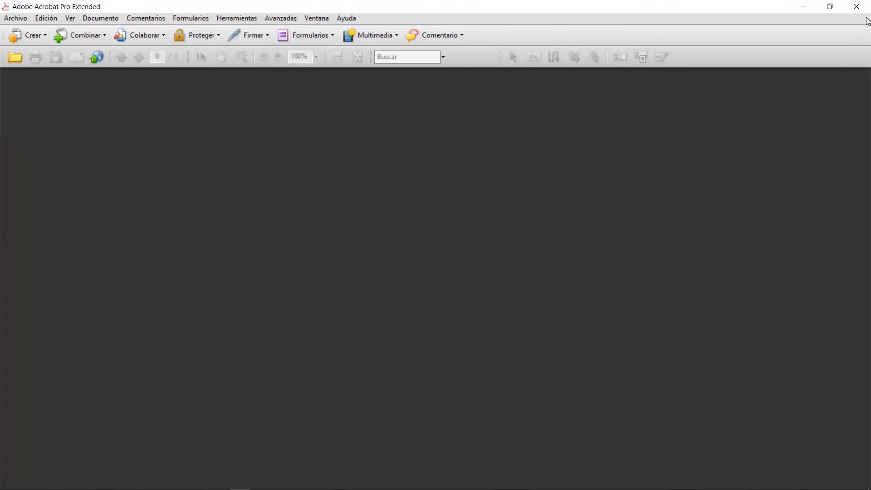
{"action": "left_click", "coordinate": [856, 7]}
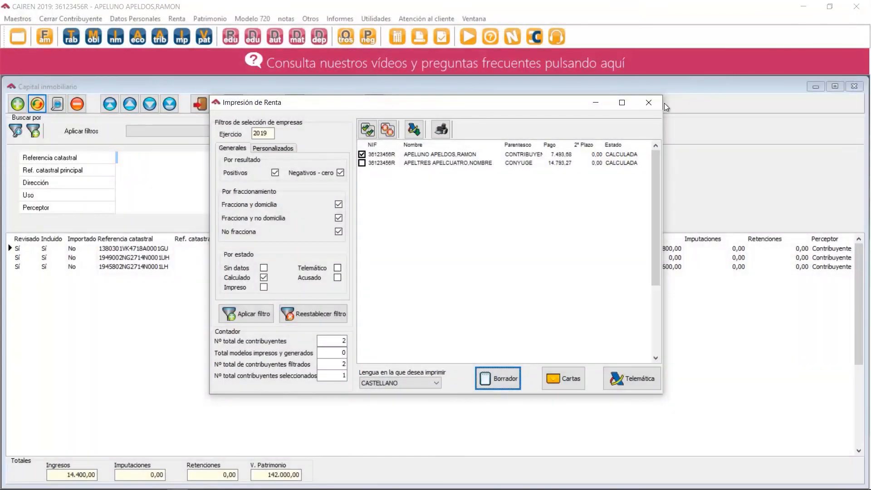
Close the Impresión de Renta and Capital inmobiliario windows and close the open taxpayer's file.
{"action": "left_click", "coordinate": [649, 103]}
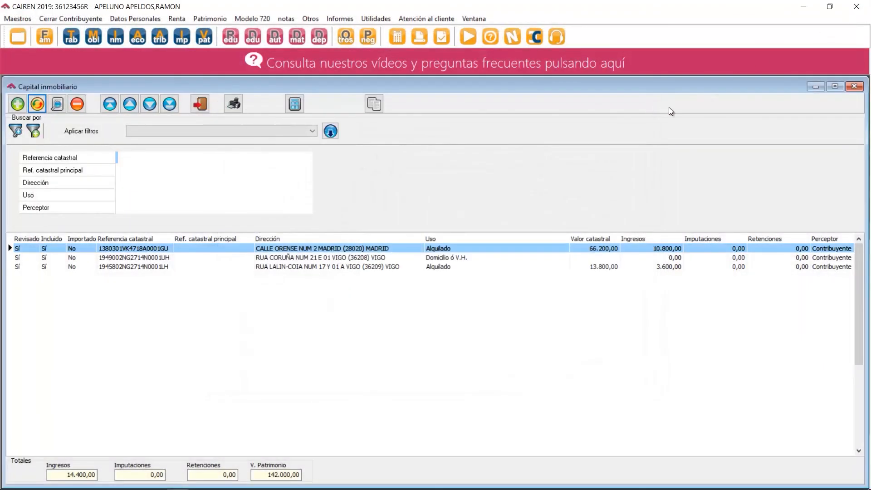
{"action": "left_click", "coordinate": [857, 88]}
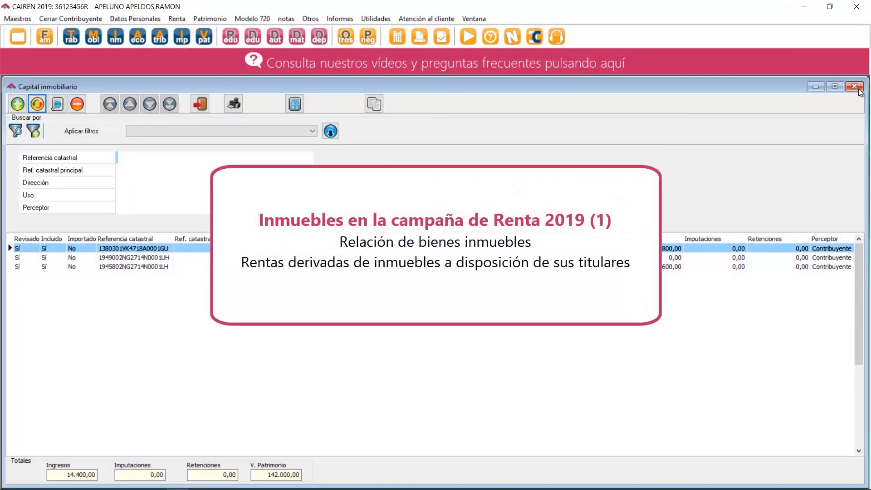
{"action": "left_click", "coordinate": [51, 18]}
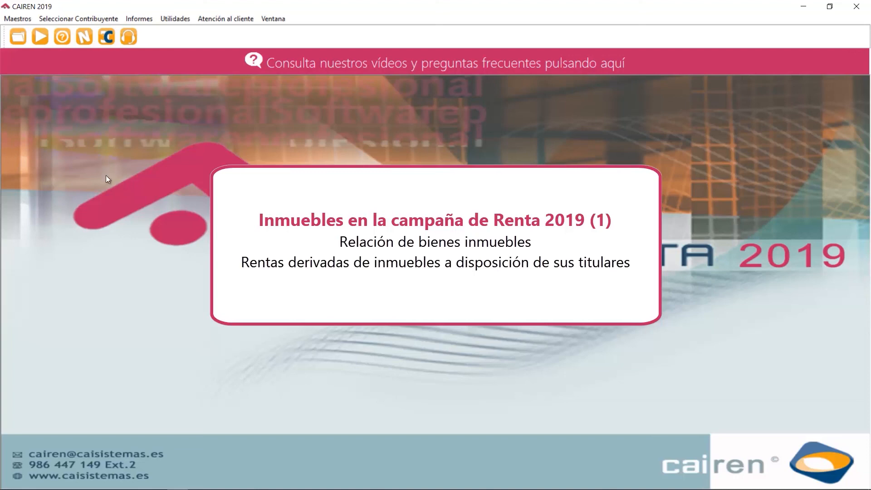
{"action": "mouse_move", "coordinate": [504, 488]}
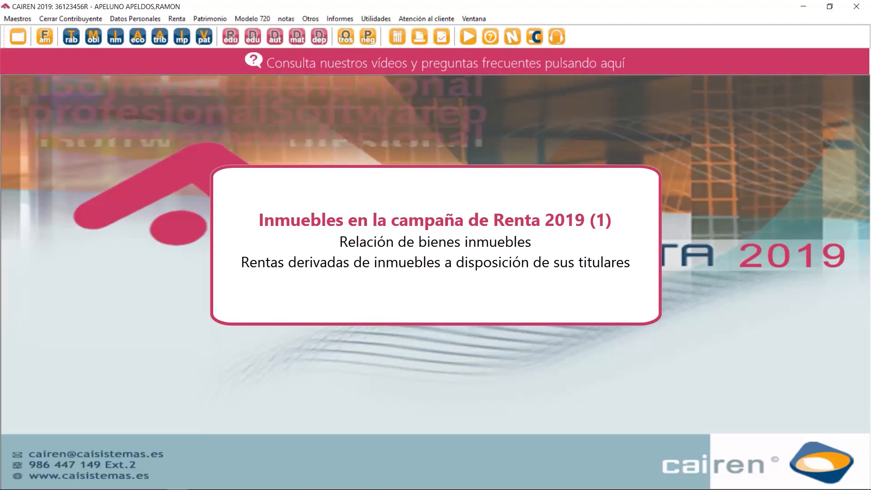
{"action": "left_click", "coordinate": [51, 18]}
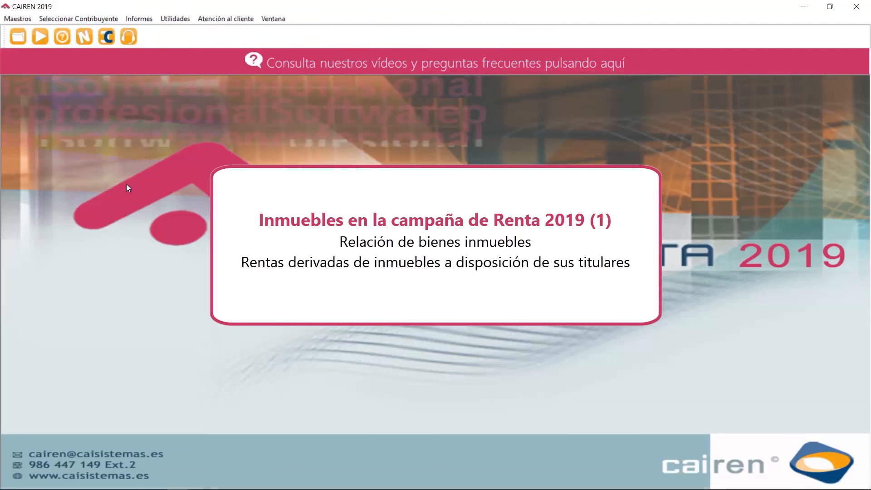